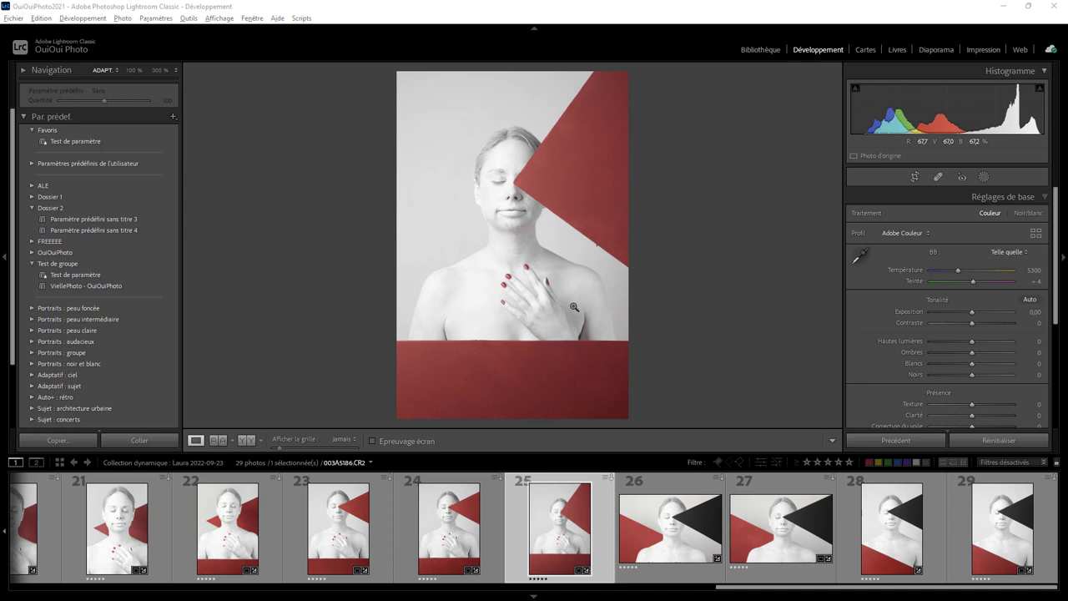
Step: Edit the portrait in Adobe Photoshop 2022 and launch the Camera Raw filter on it
right_click(569, 240)
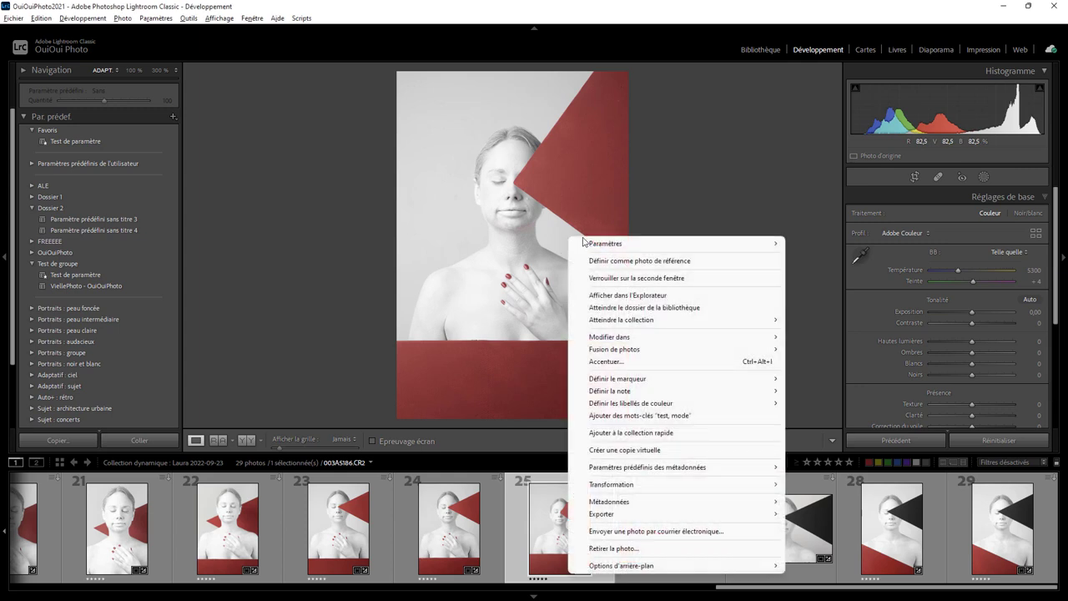
mouse_move(610, 337)
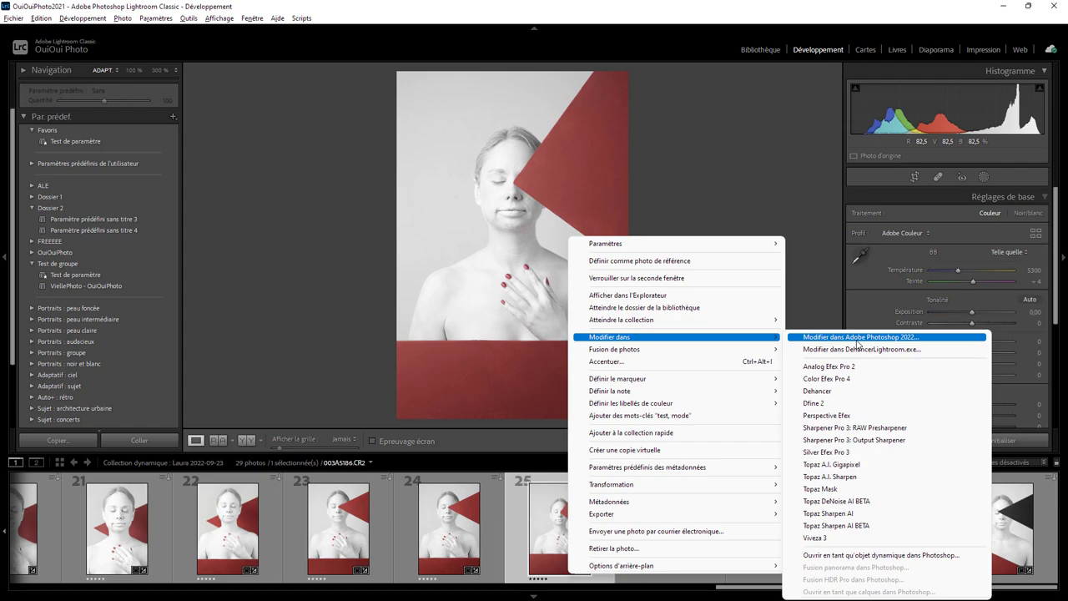
click(858, 337)
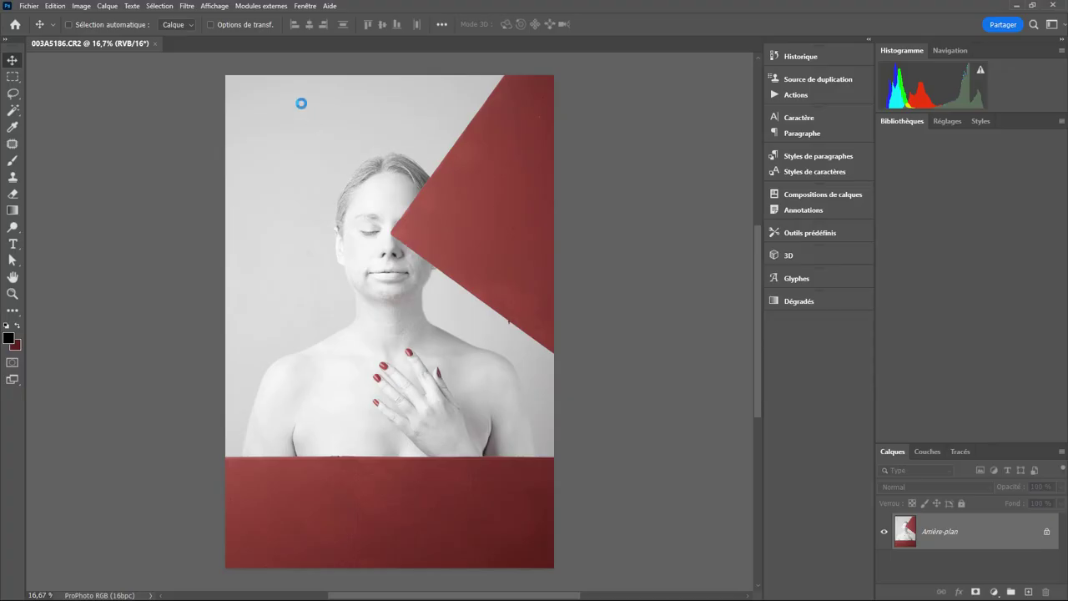
click(191, 5)
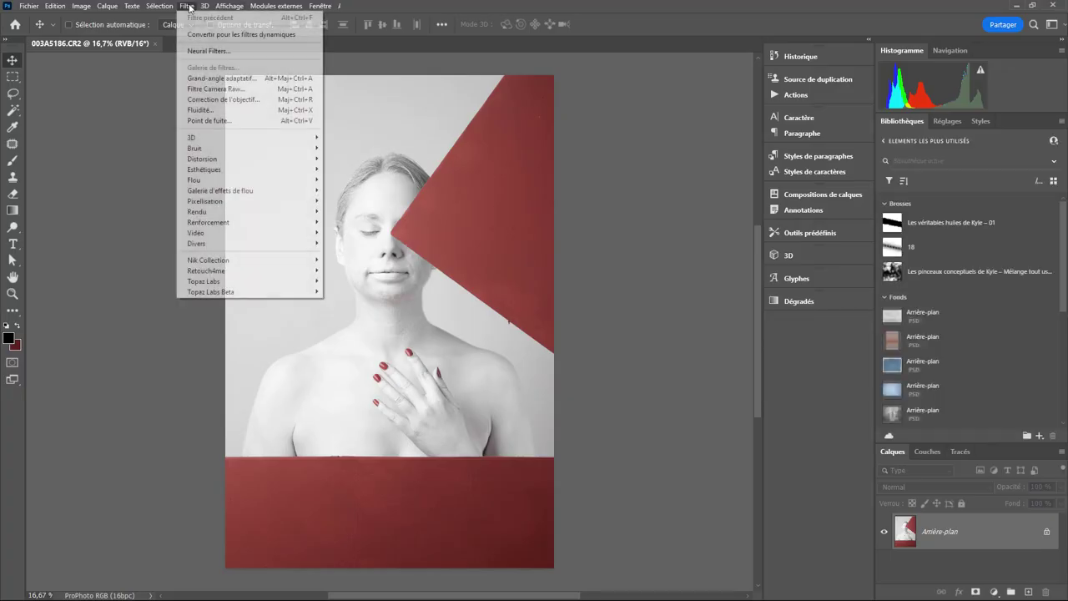
click(227, 90)
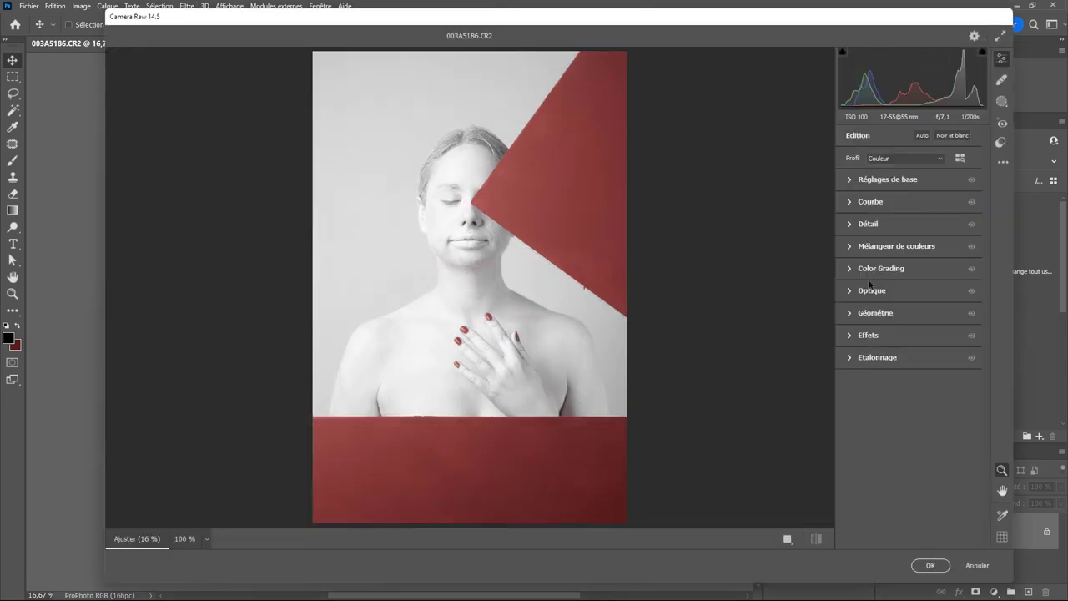
Step: In Color Grading, tint highlights red, midtones blue and shadows green
click(853, 269)
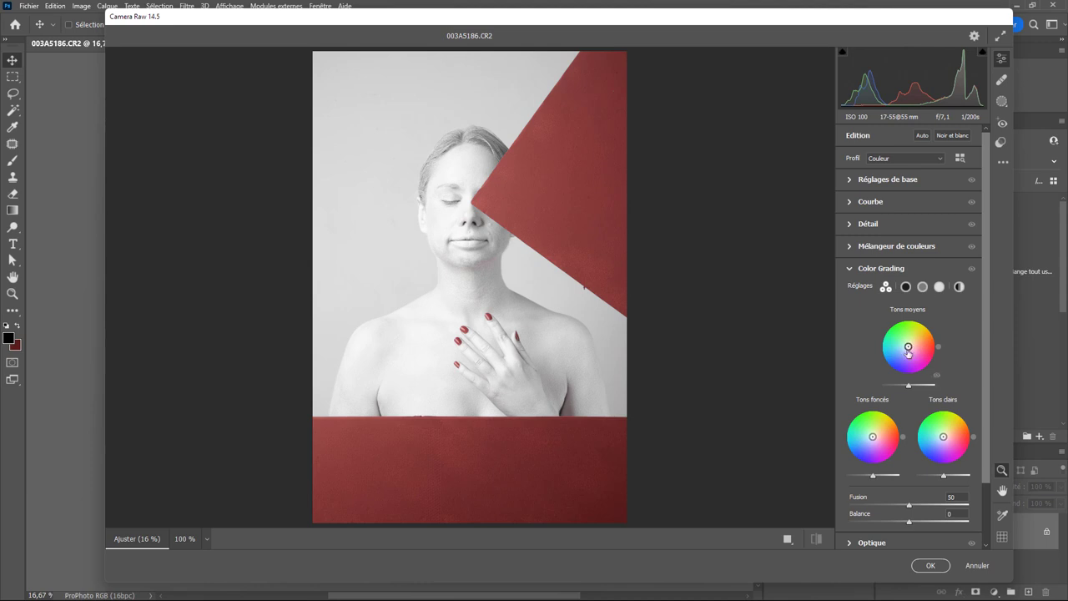
drag(943, 437, 962, 439)
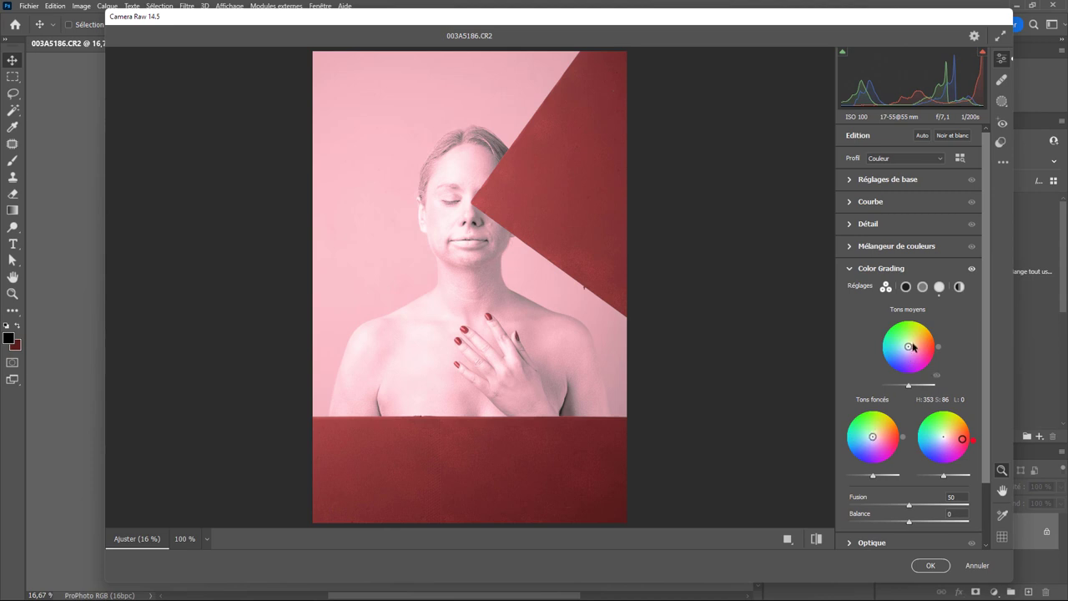
drag(909, 349, 898, 367)
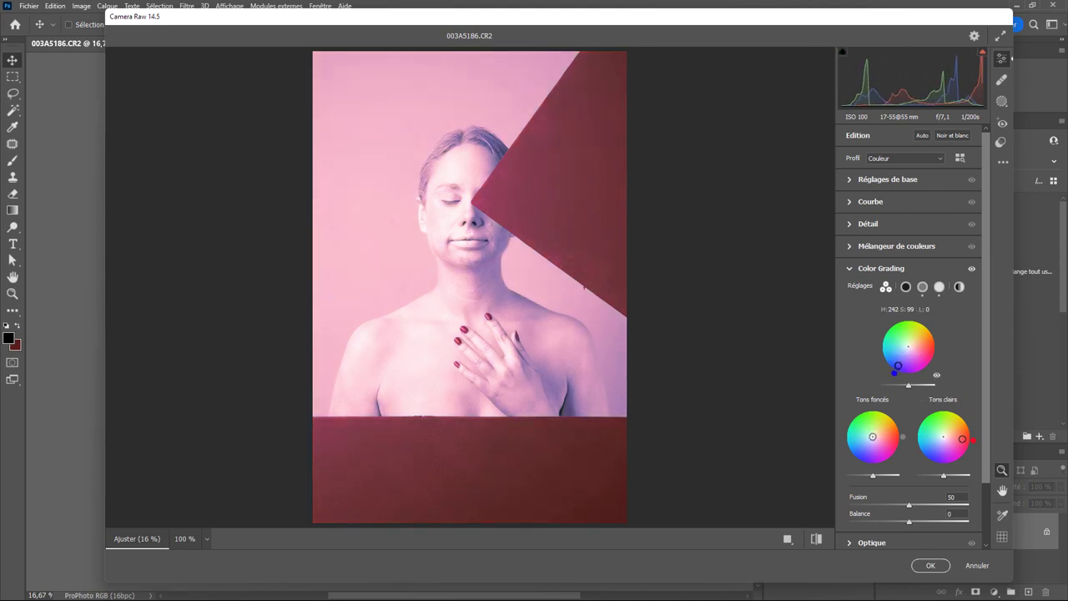
drag(872, 436, 866, 424)
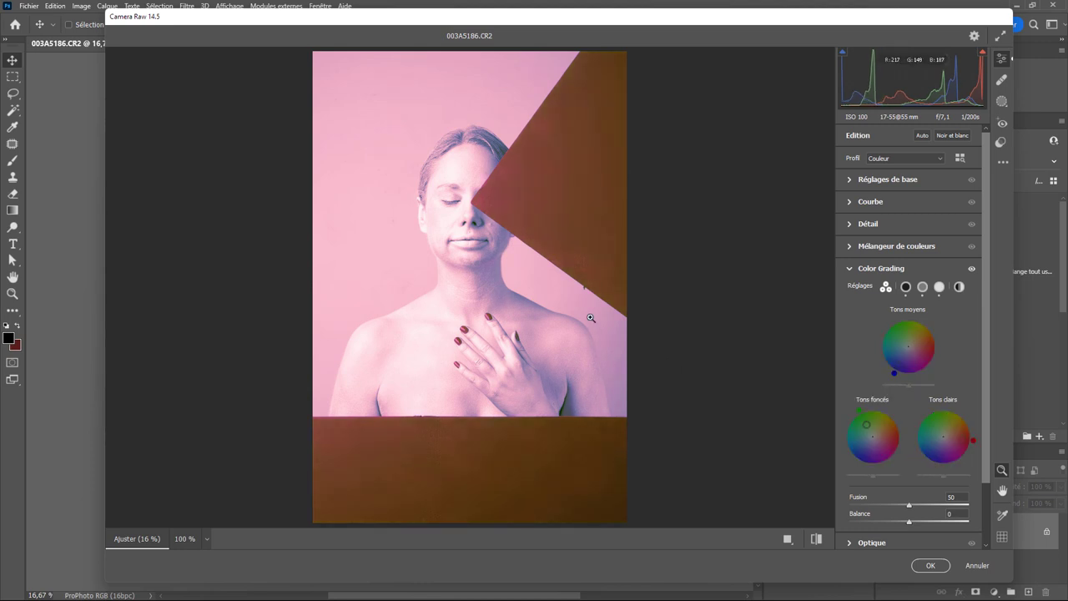
Step: Create a Camera Raw profile named TestProfilPropagation from the current colour grading
click(1006, 169)
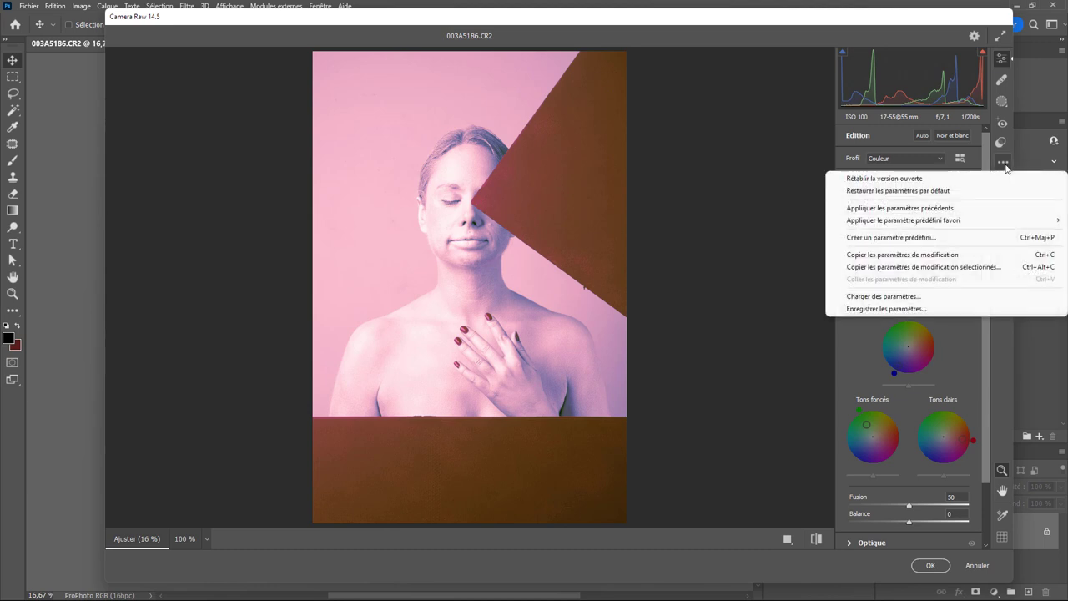
click(737, 235)
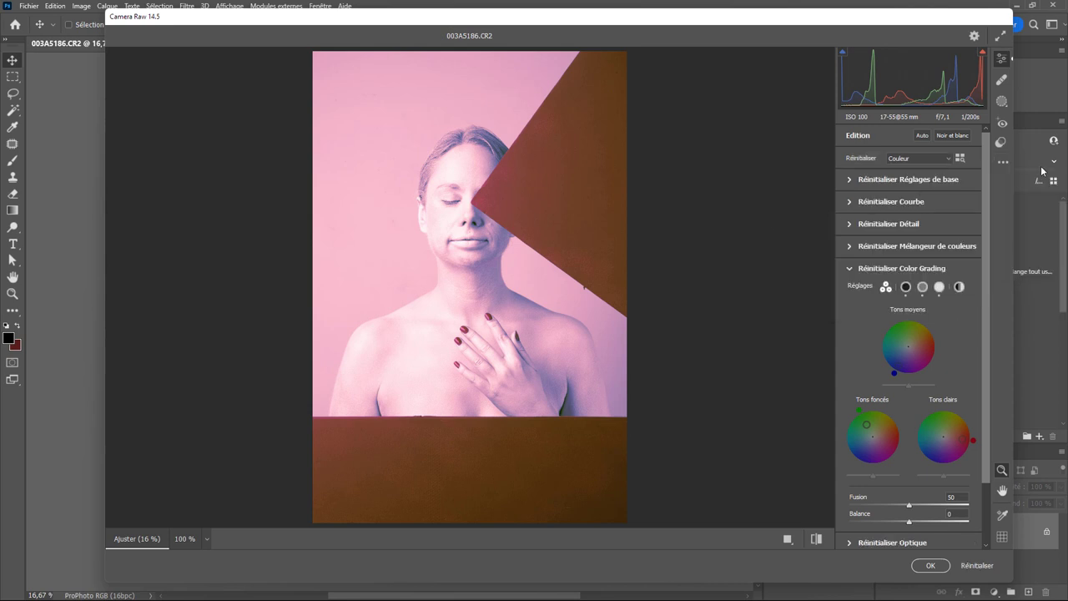
alt+click(1004, 163)
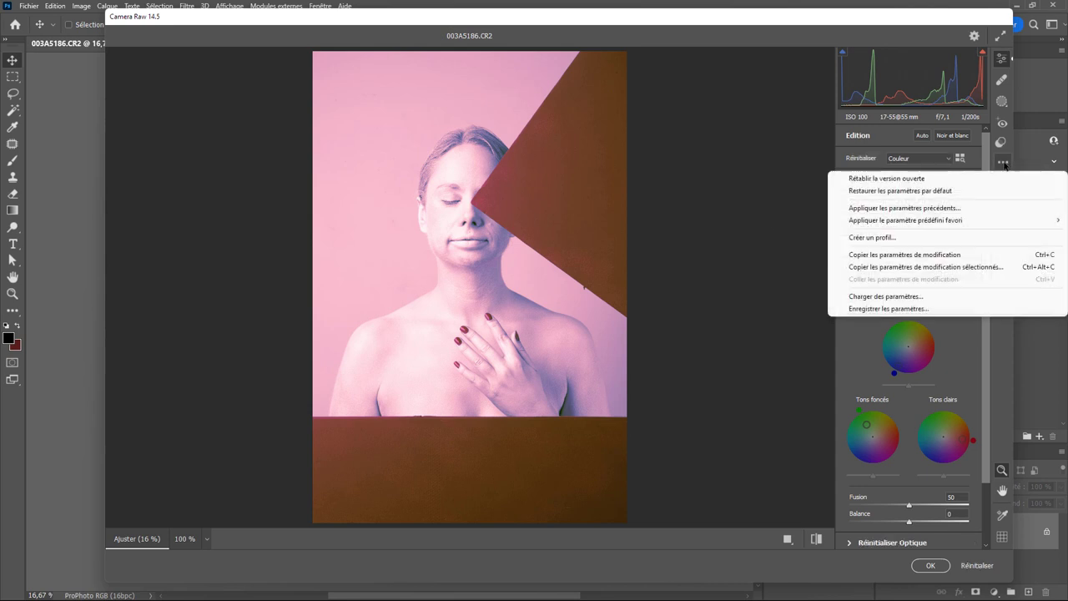
click(958, 242)
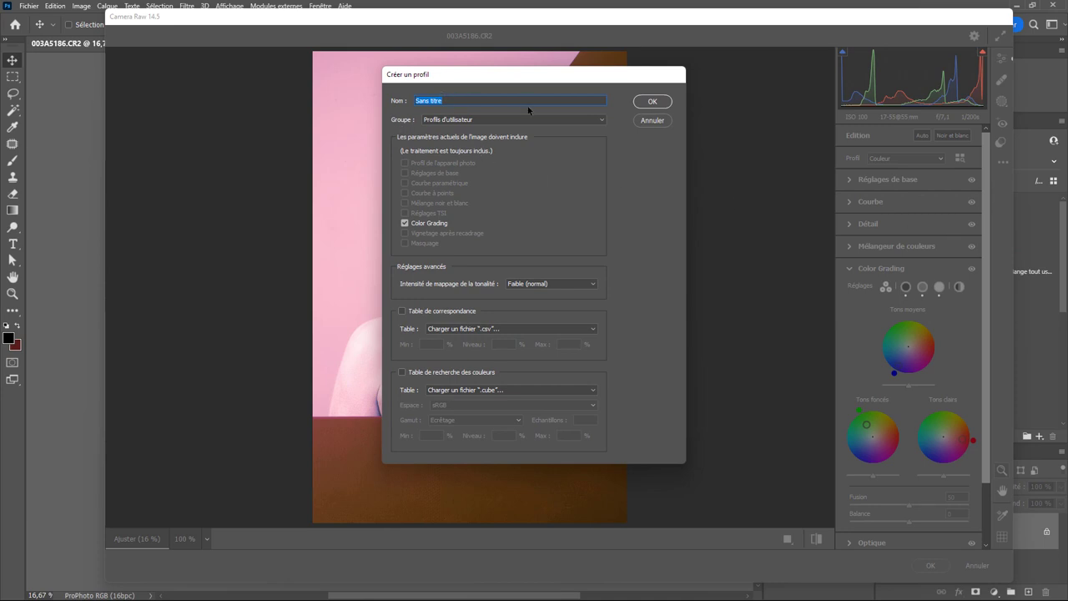
text(Test)
text(ProfilP)
text(ropagation)
key(Return)
click(665, 102)
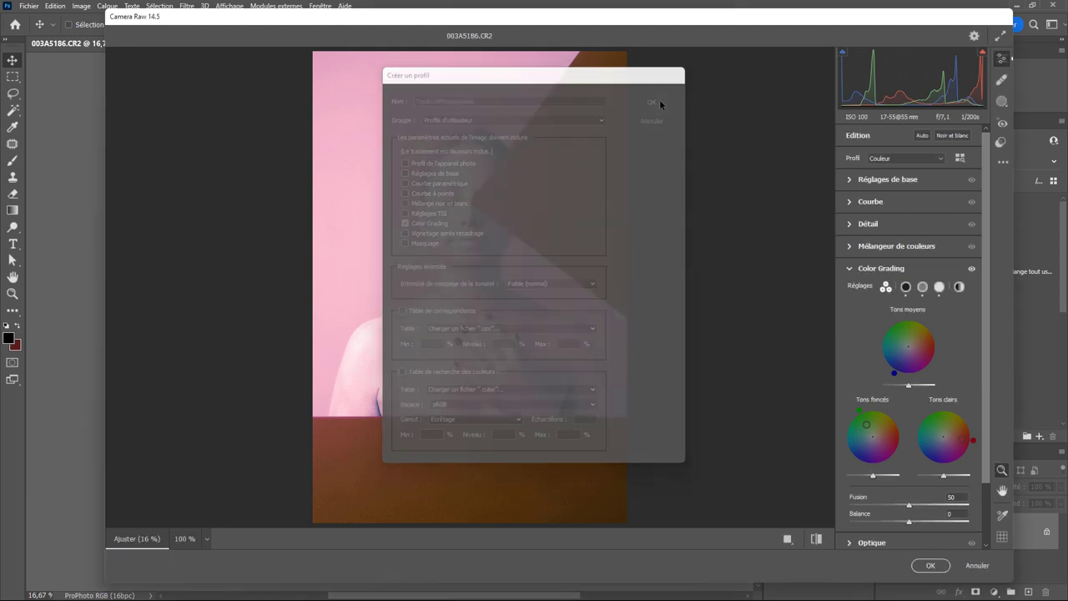
Step: Cancel the Camera Raw edits and close 003A5186.CR2 in Photoshop without saving
click(977, 565)
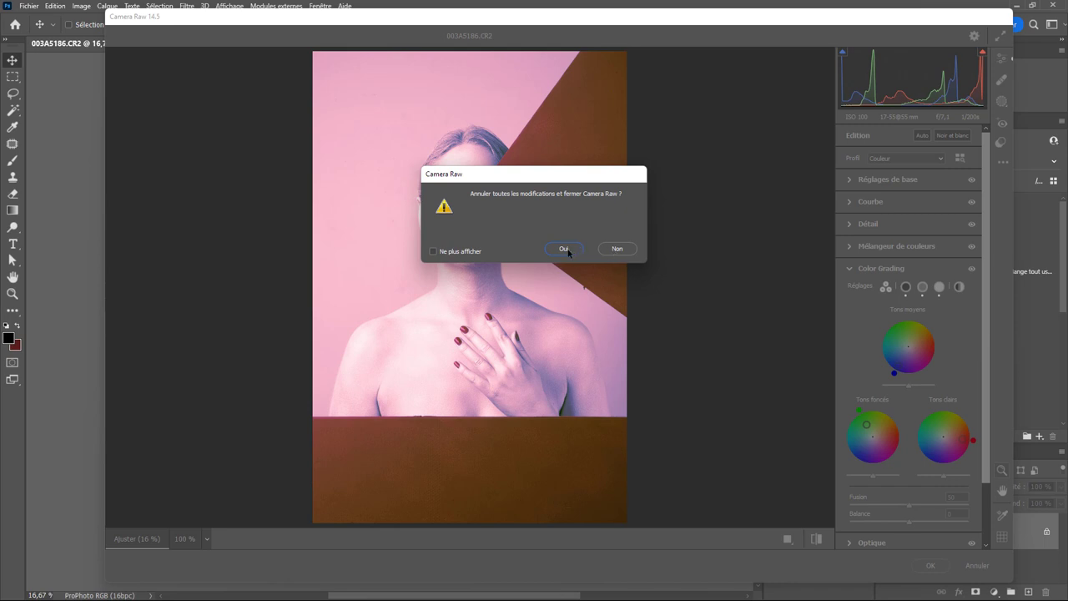
click(566, 249)
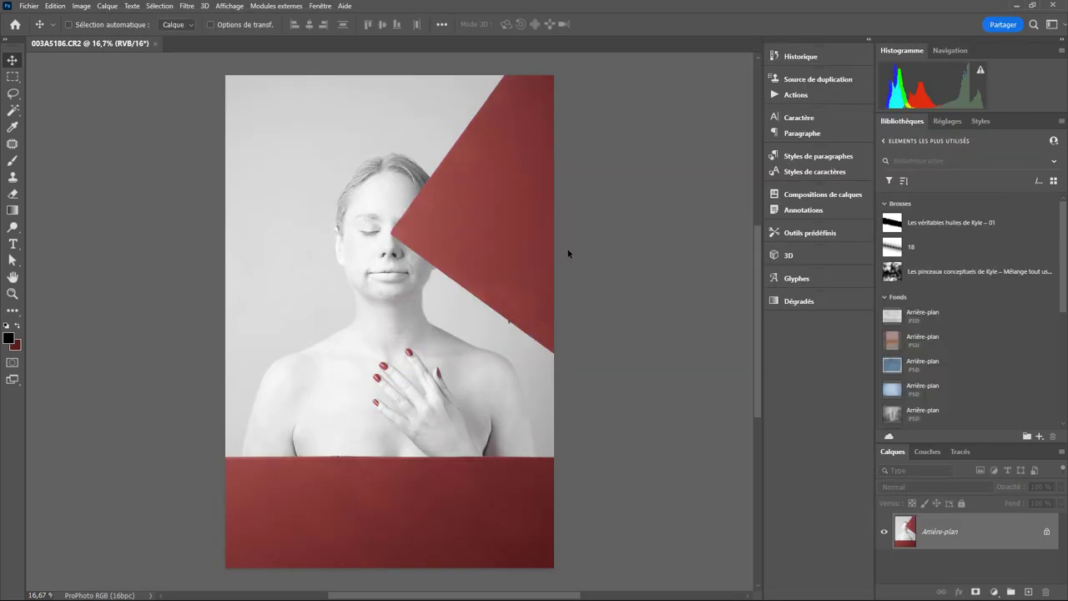
click(157, 44)
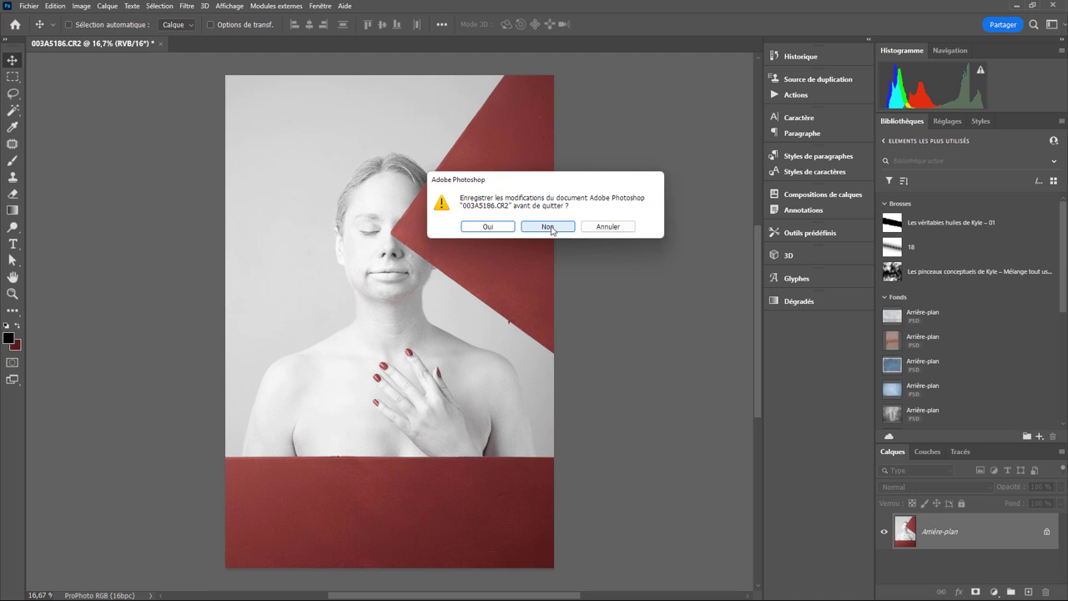
click(547, 226)
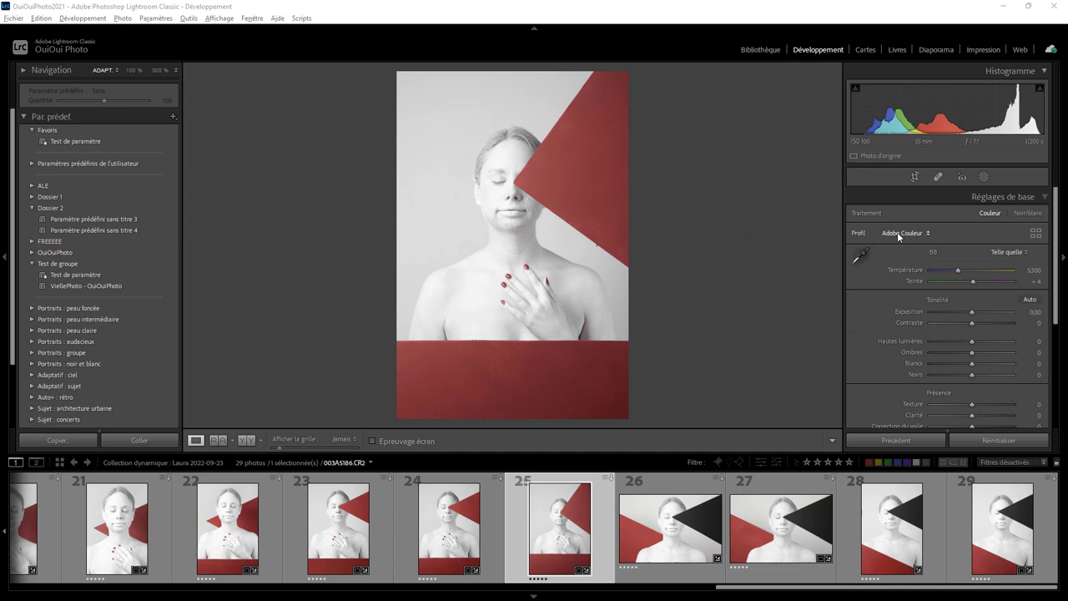
Step: Apply the TestProfilPropagation profile from Profils d'utilisateur to the portrait
click(1035, 234)
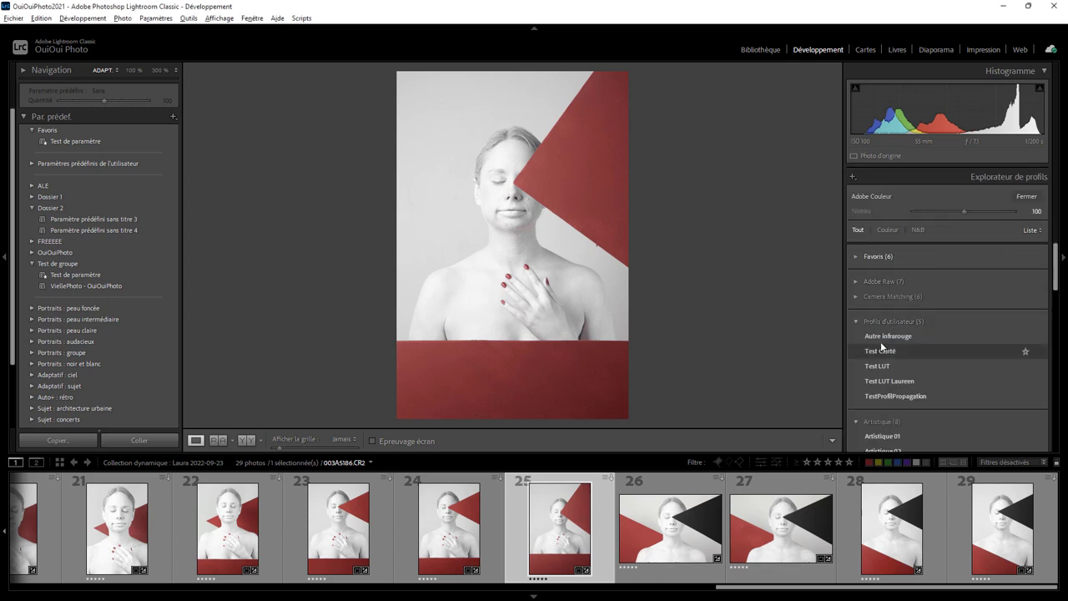
click(918, 399)
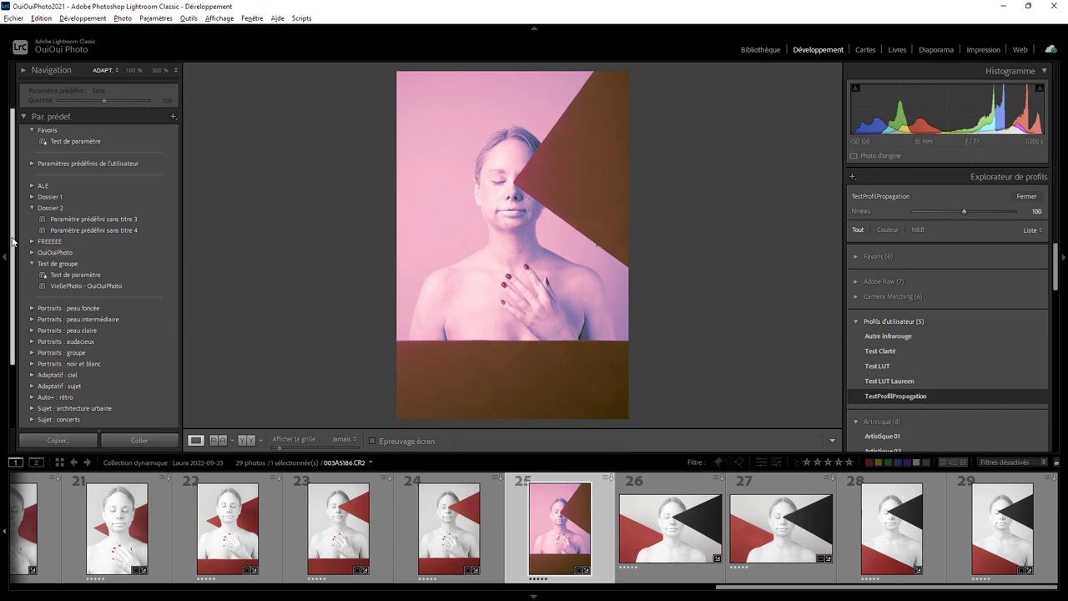
scroll(14, 282, down, 2)
scroll(14, 282, down, 1)
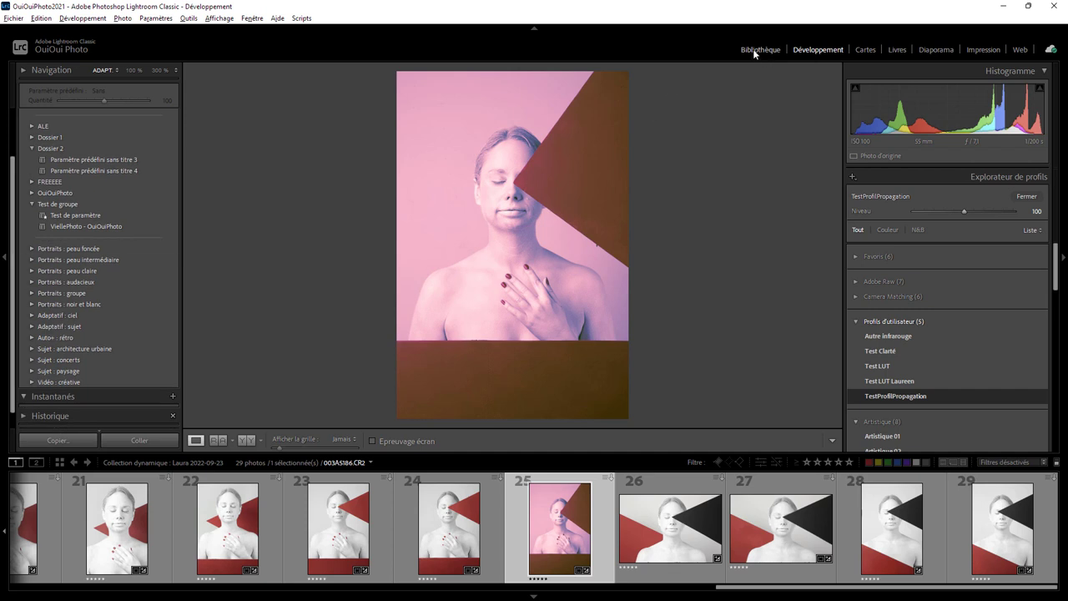
Step: Put the pink photo in a new synced collection TestProfilPropagation, no set, no virtual copies
click(758, 49)
drag(13, 124, 24, 345)
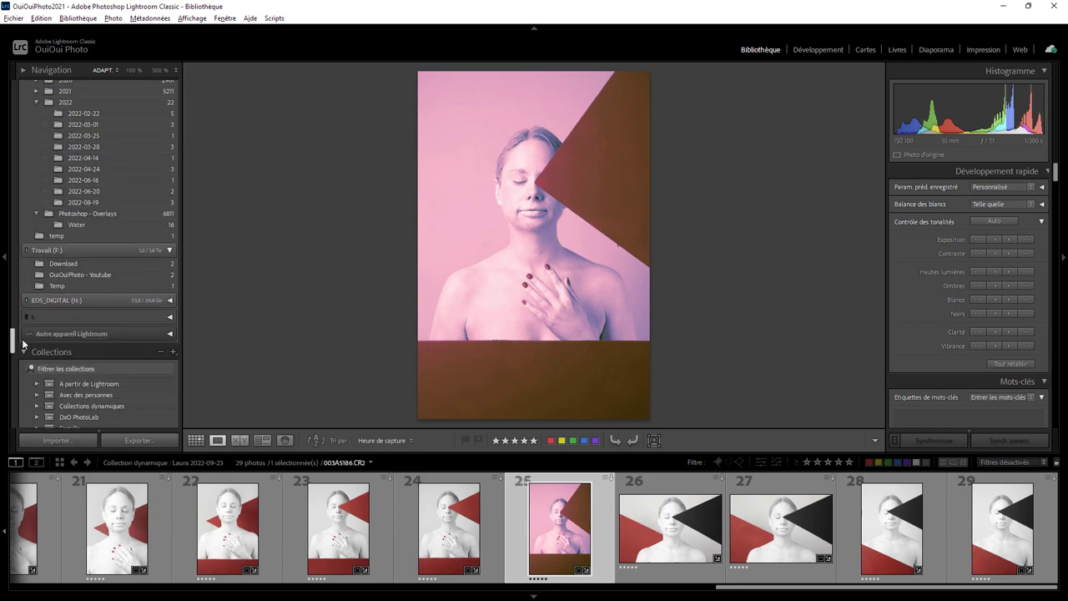
drag(23, 345, 23, 347)
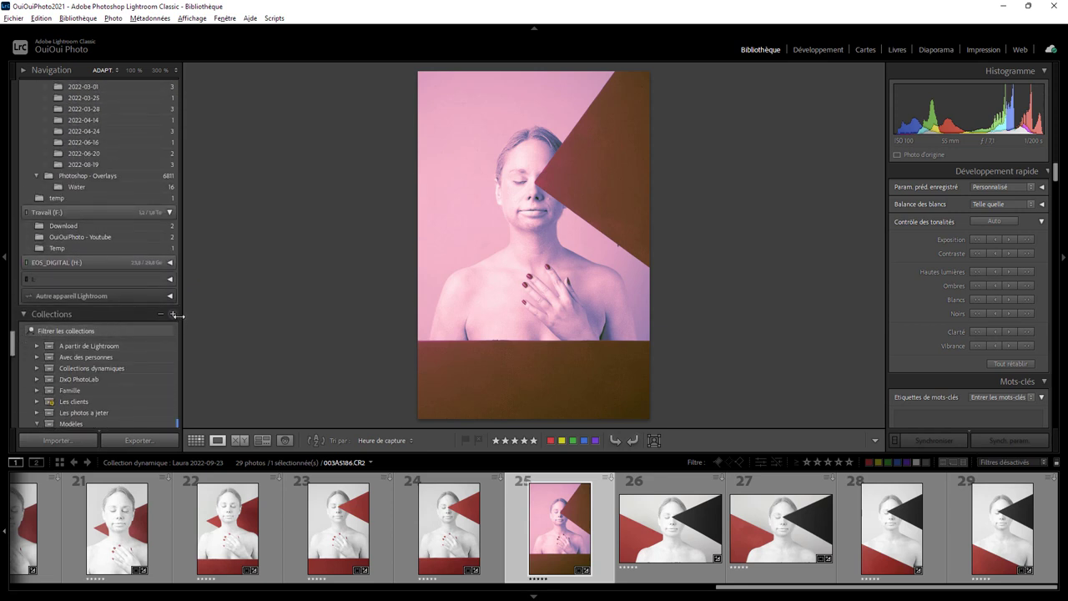
click(173, 315)
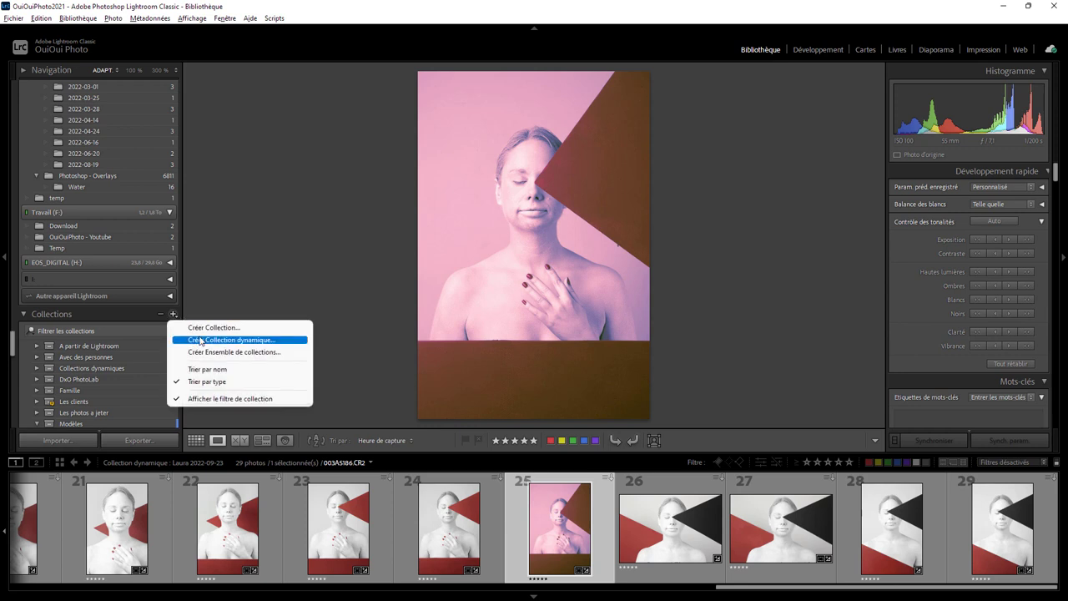
click(202, 328)
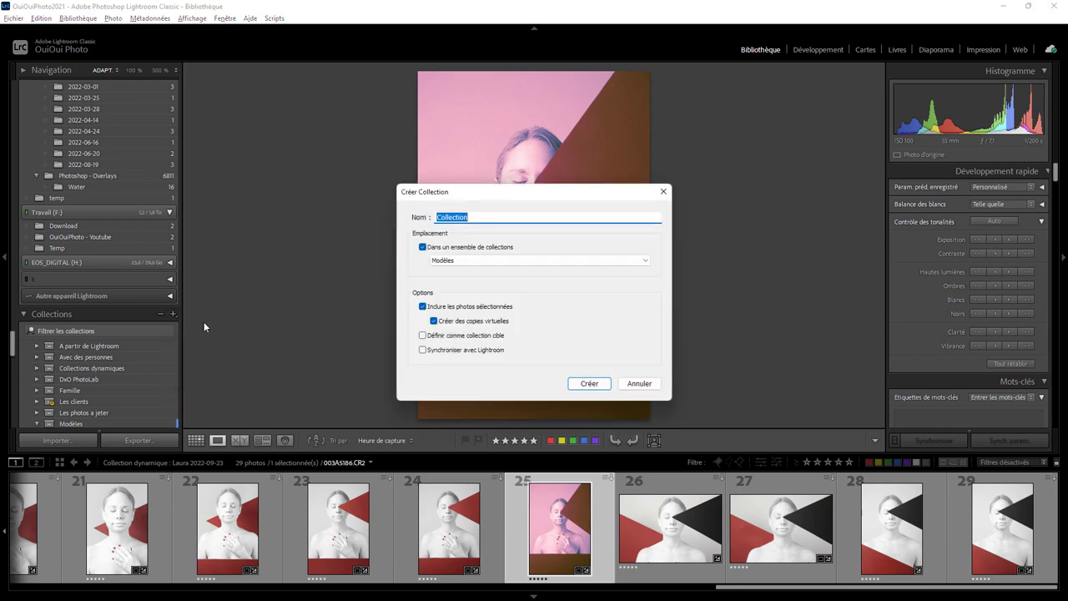
click(427, 349)
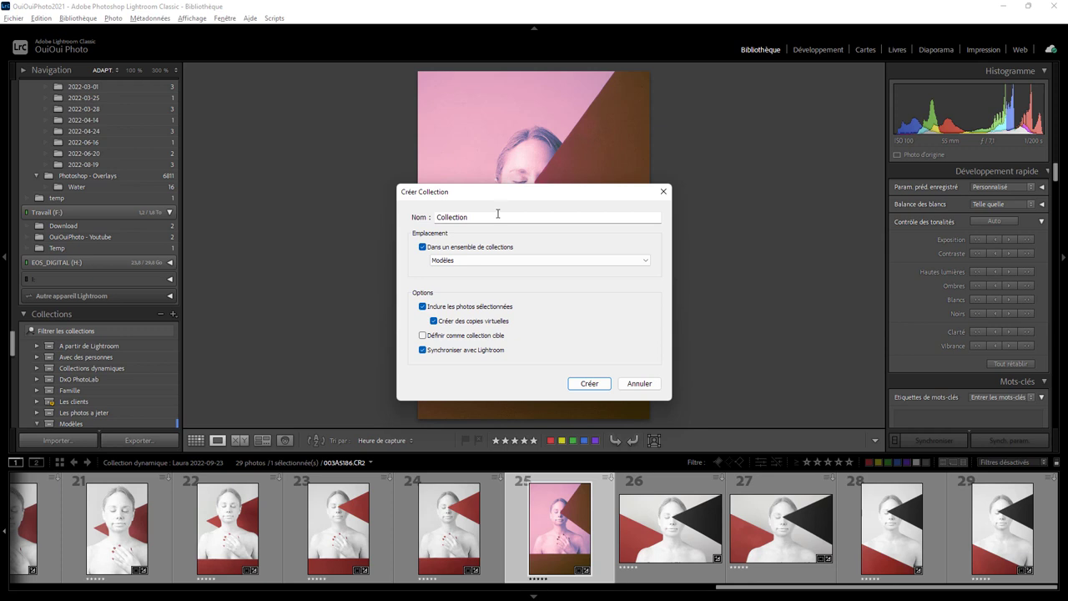
text(TestProfilPropagation)
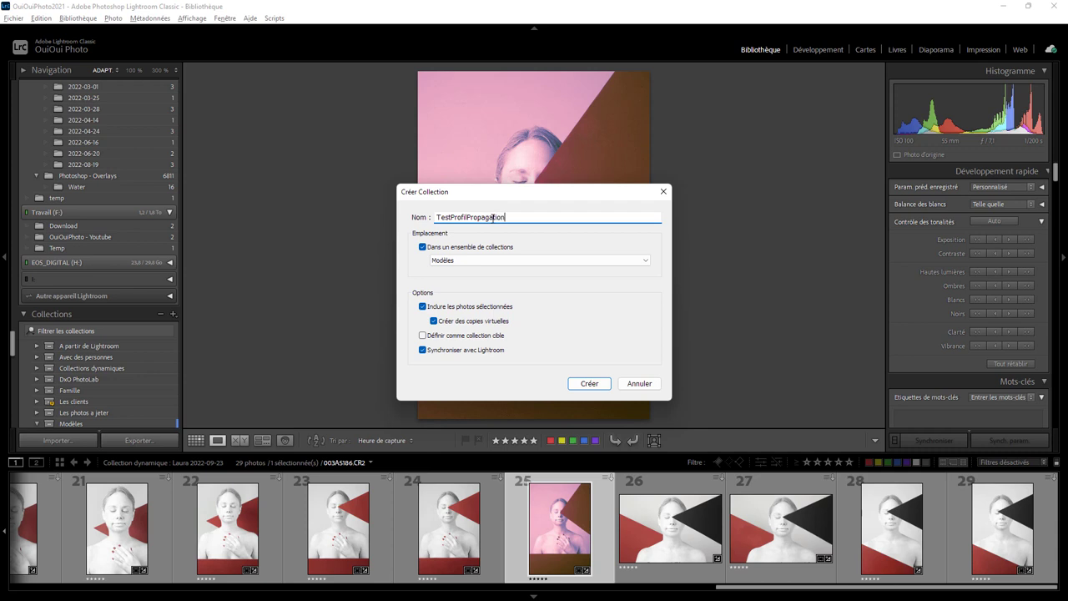
click(455, 249)
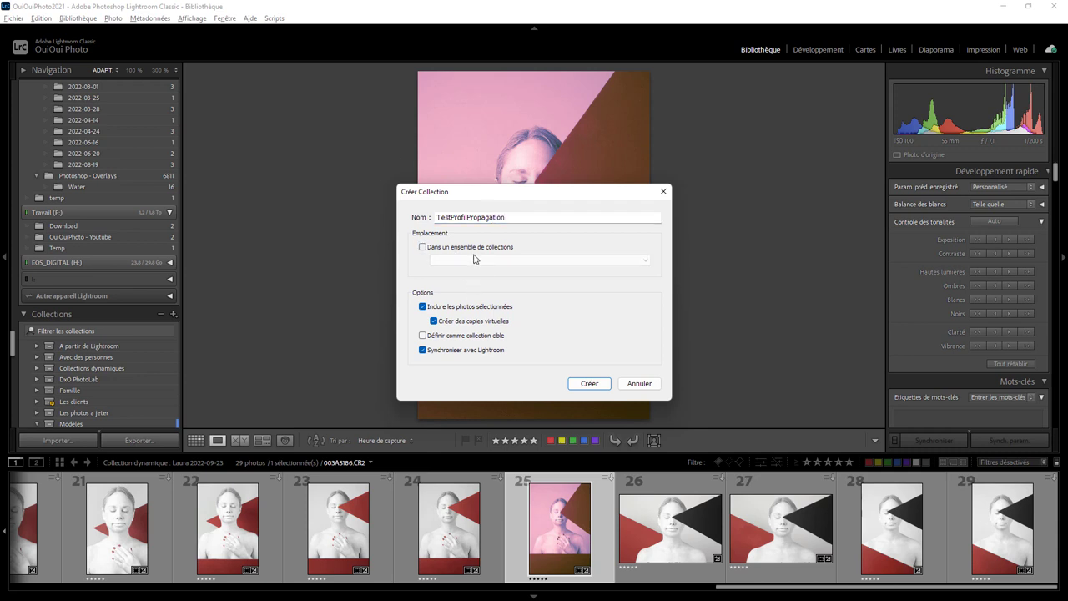
click(465, 327)
click(589, 383)
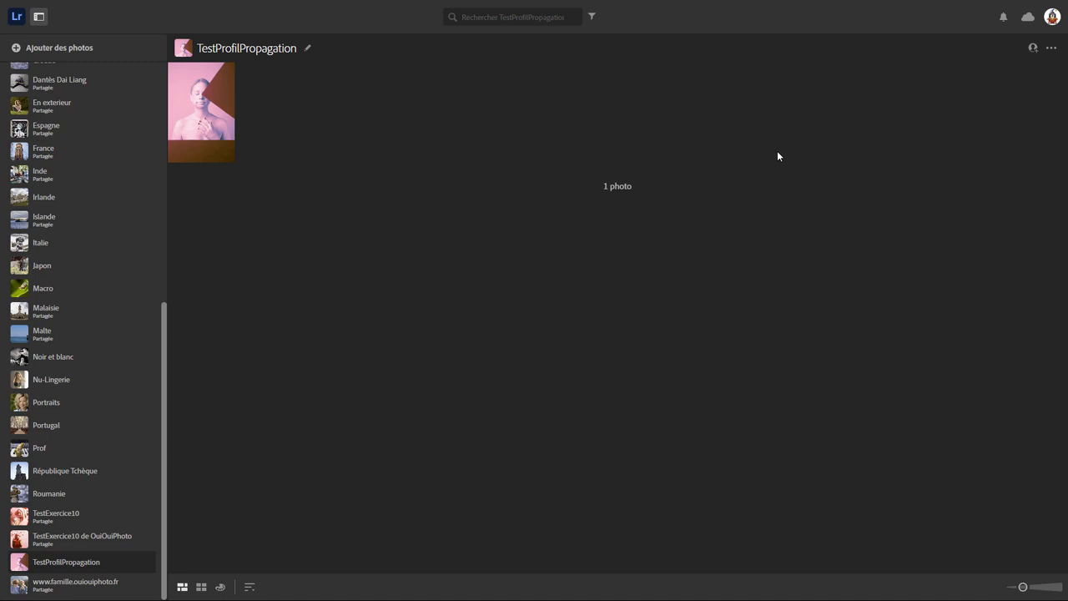
Step: Open the synced photo full size and check its profile in the Profil list
double_click(208, 108)
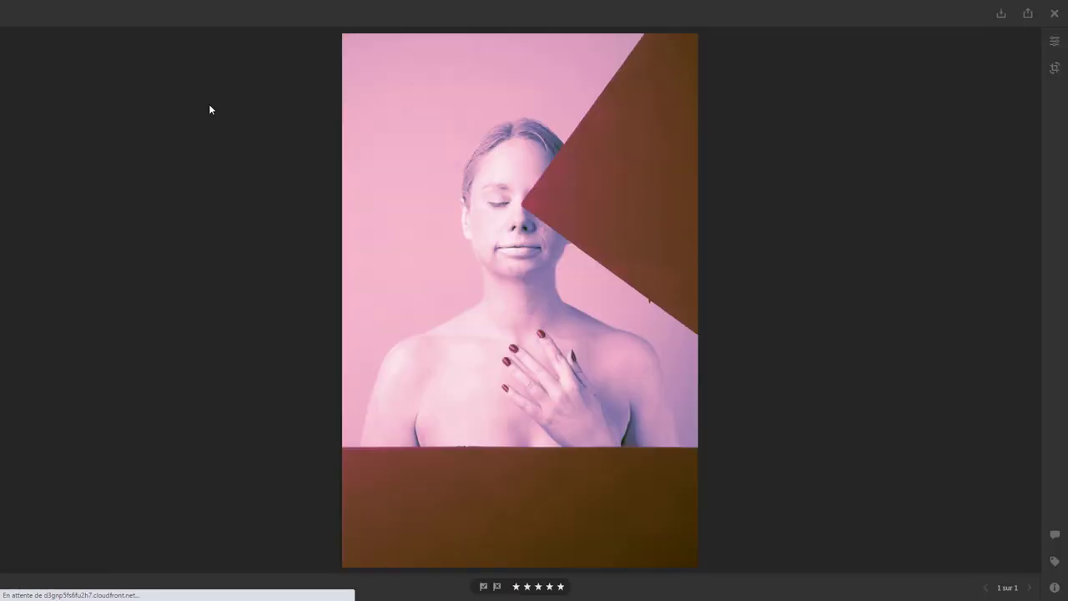
click(1053, 46)
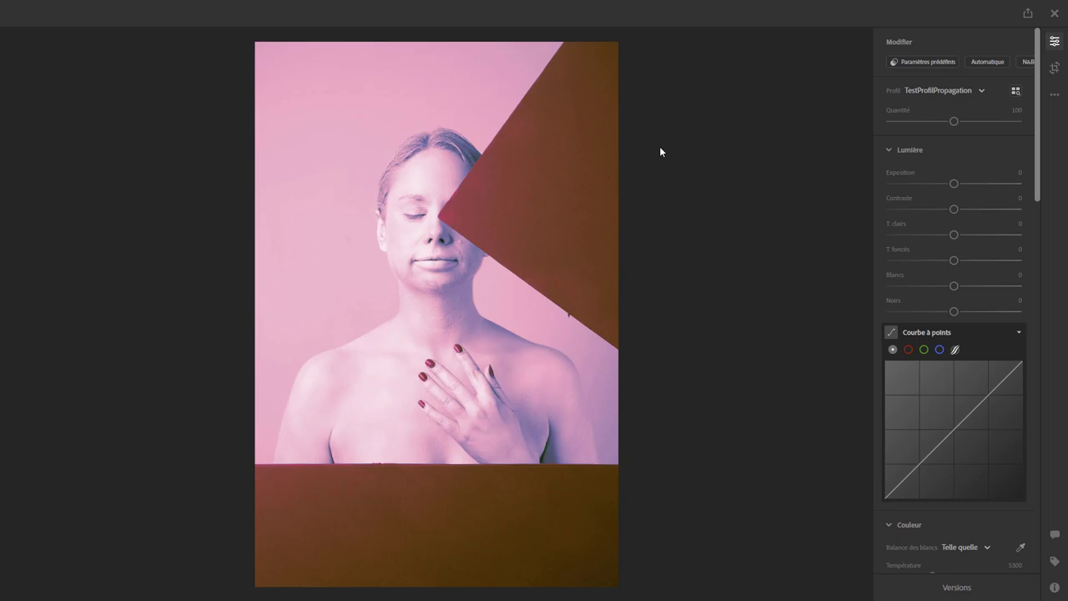
click(936, 91)
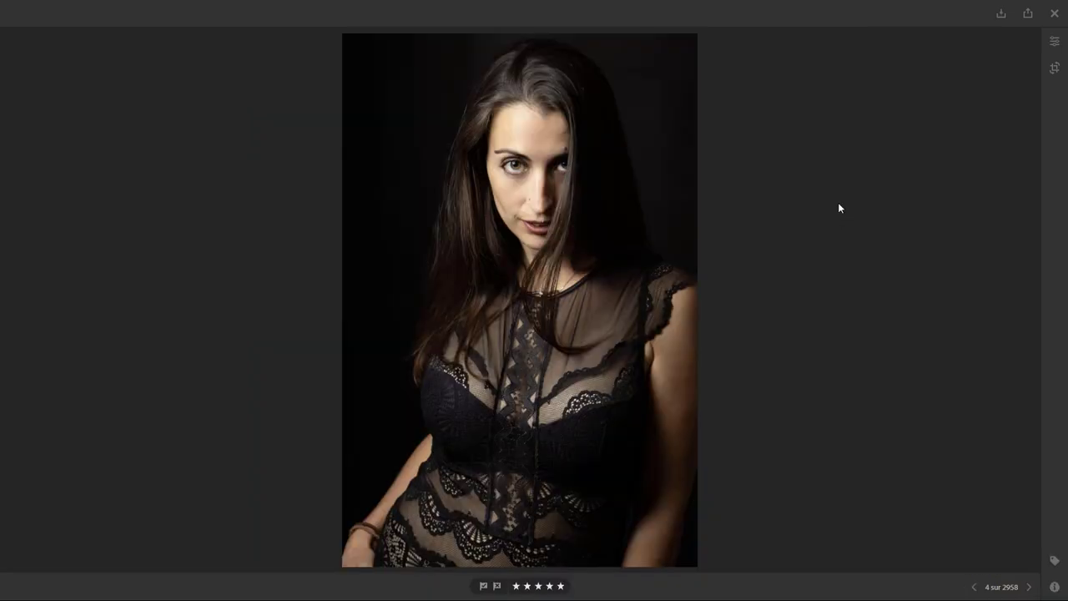
Step: Expand the Vintage, N&B, Moderne, Artistique and Réglages de base profile categories
click(1053, 41)
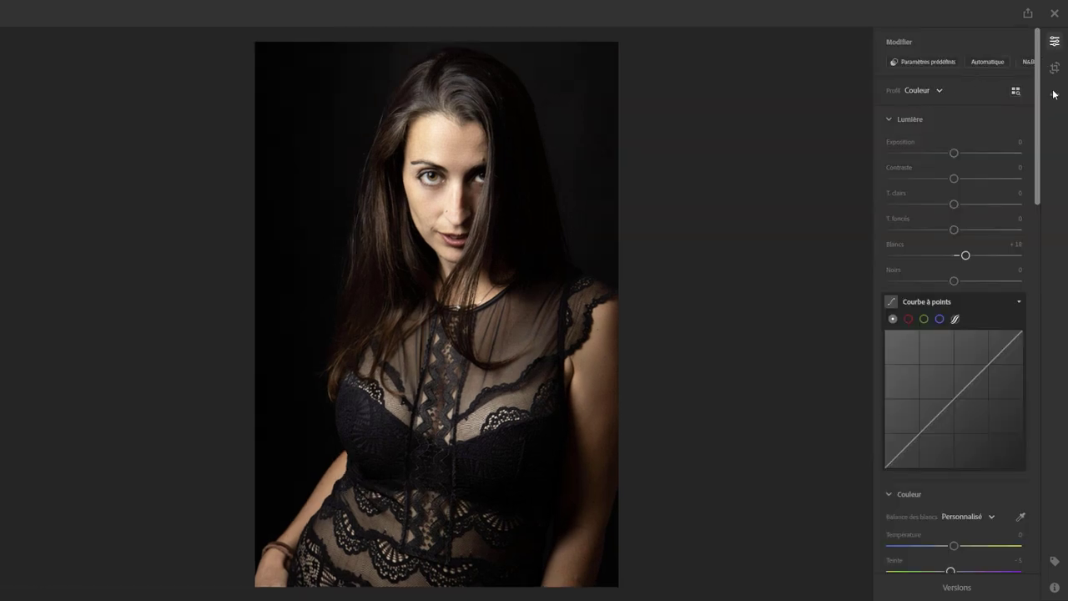
click(1016, 91)
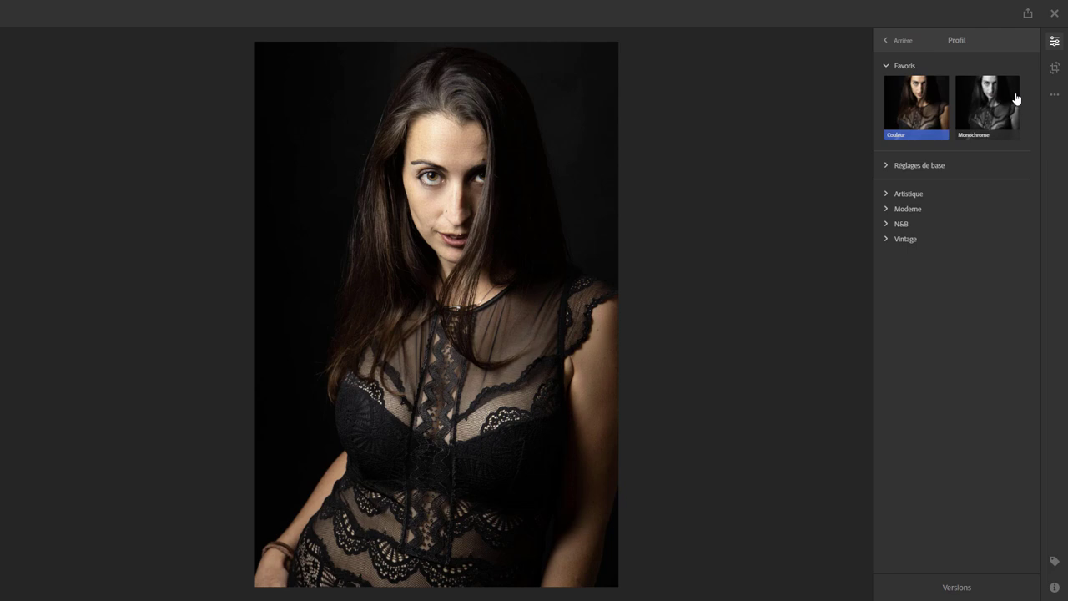
click(889, 241)
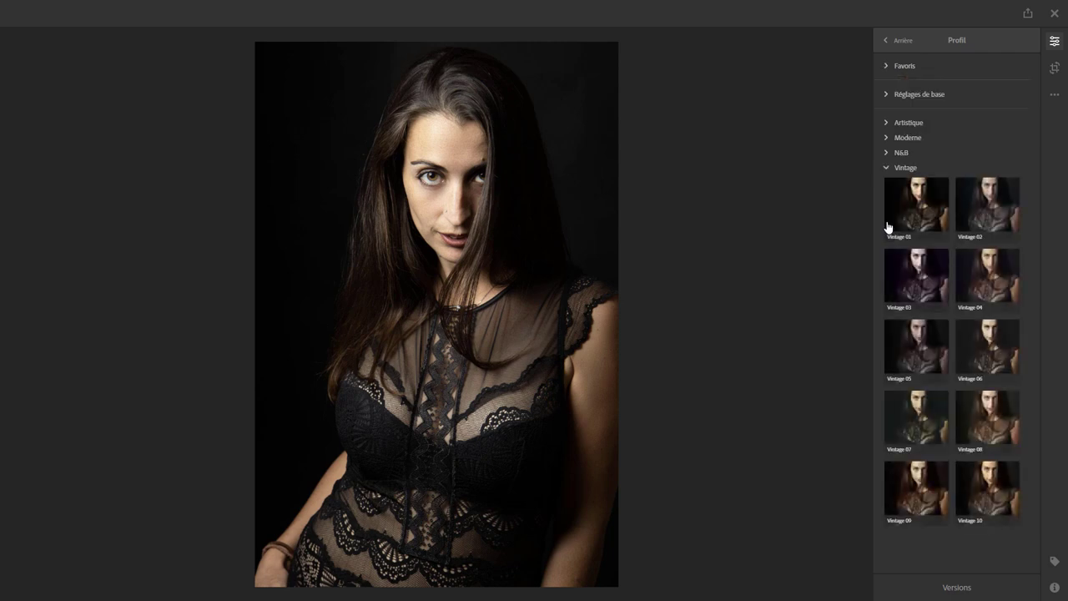
click(886, 152)
click(887, 137)
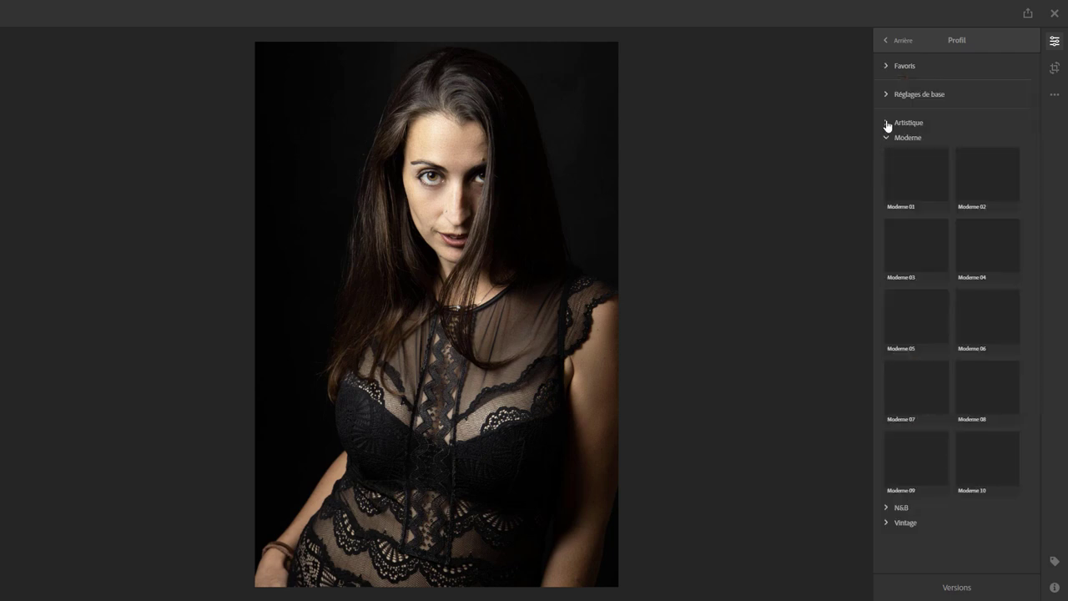
click(887, 123)
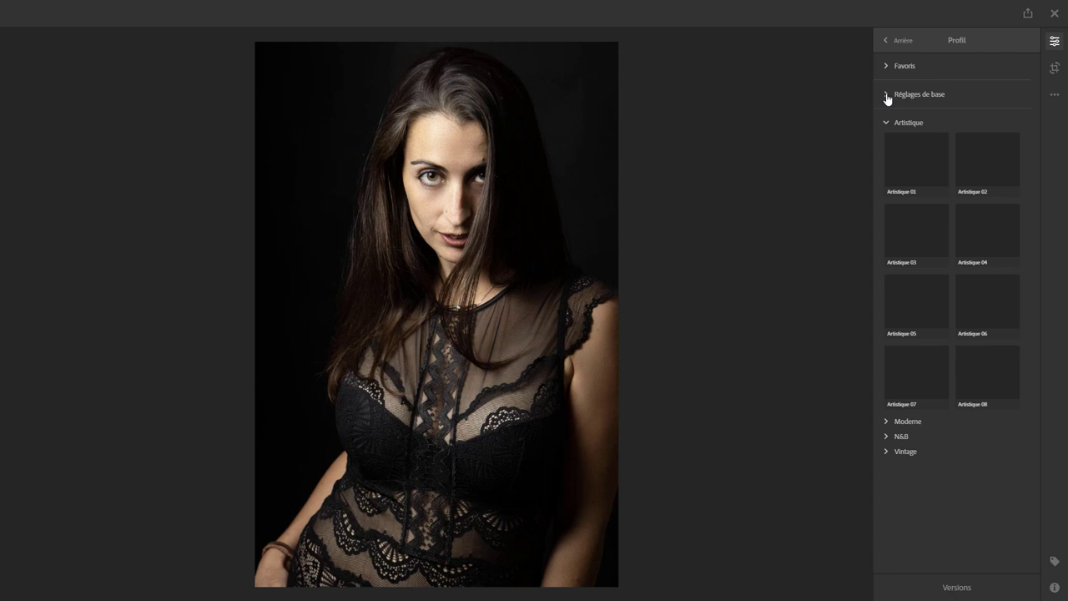
click(887, 95)
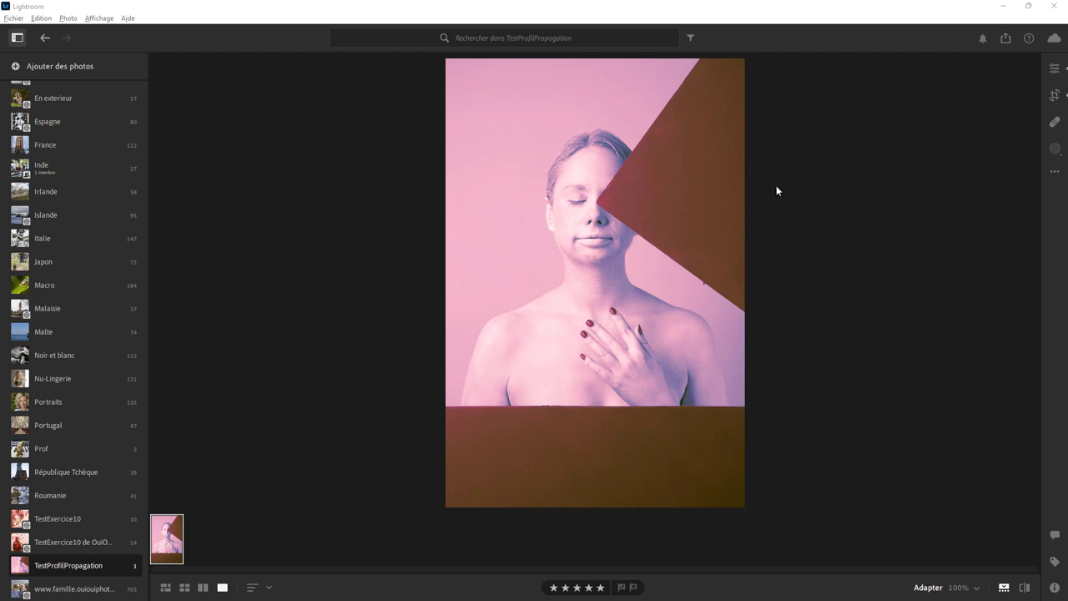
Step: Check the portrait's Profil list and profile browser for the custom profile, then check the Fichier menu
click(1054, 76)
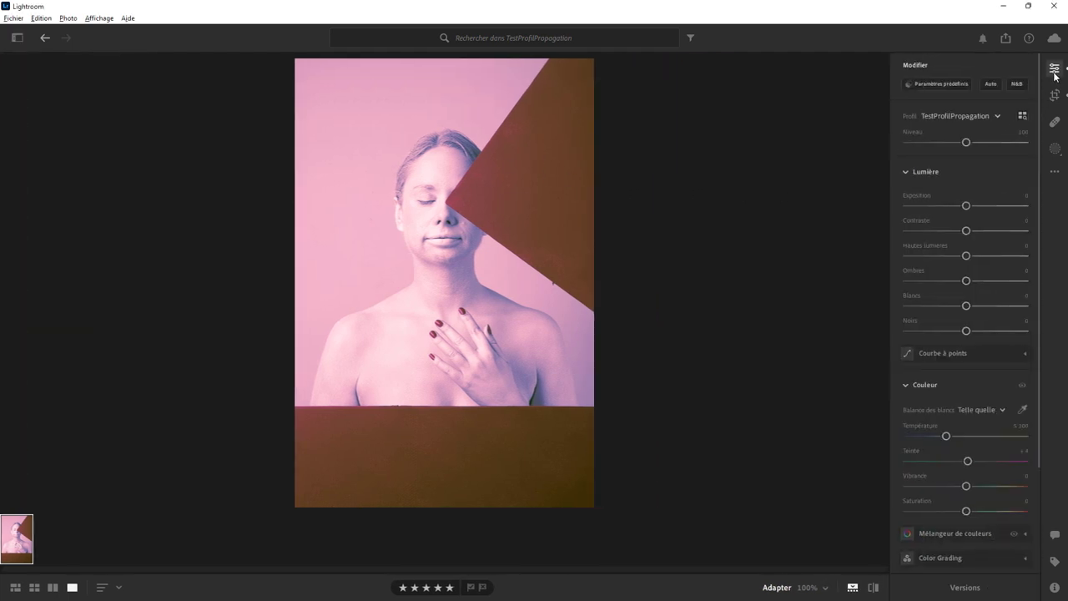
click(997, 117)
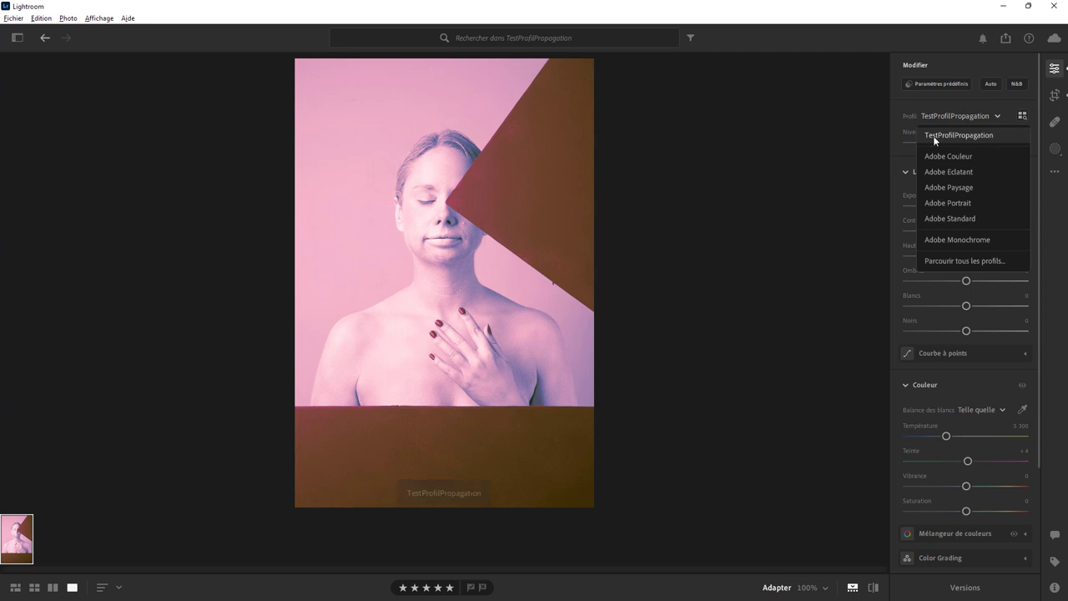
click(618, 213)
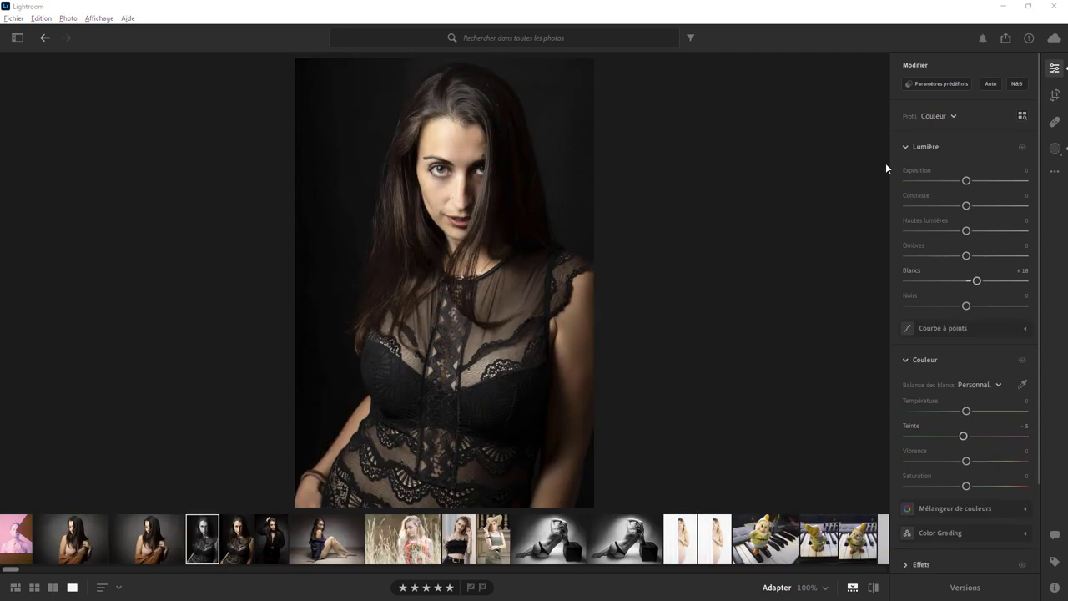
click(1022, 116)
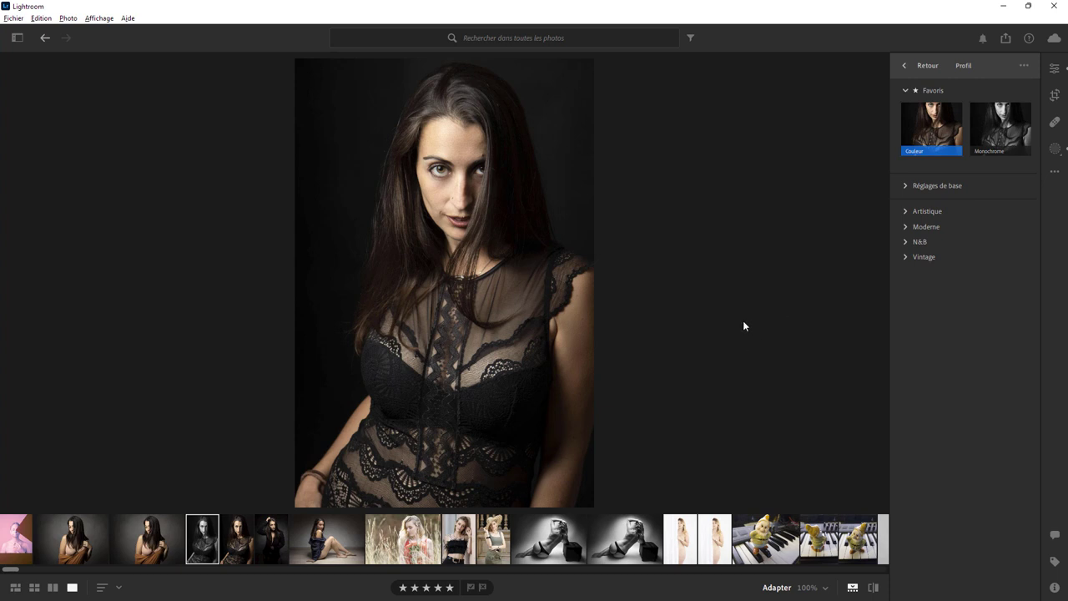
click(22, 18)
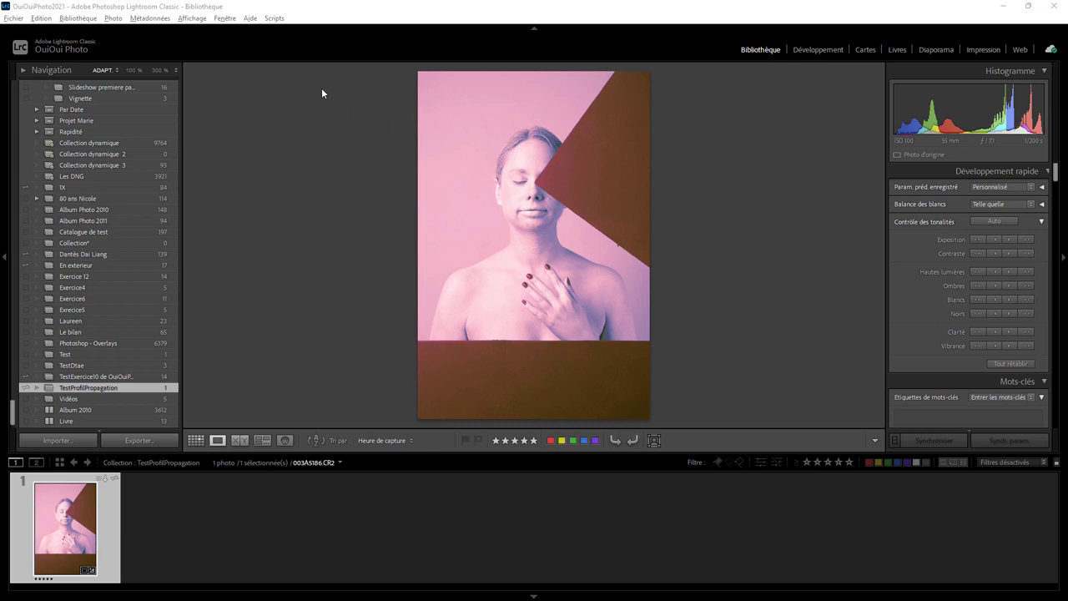
Step: Show the Paramètres prédéfinis page of Lightroom Classic's Préférences
click(47, 20)
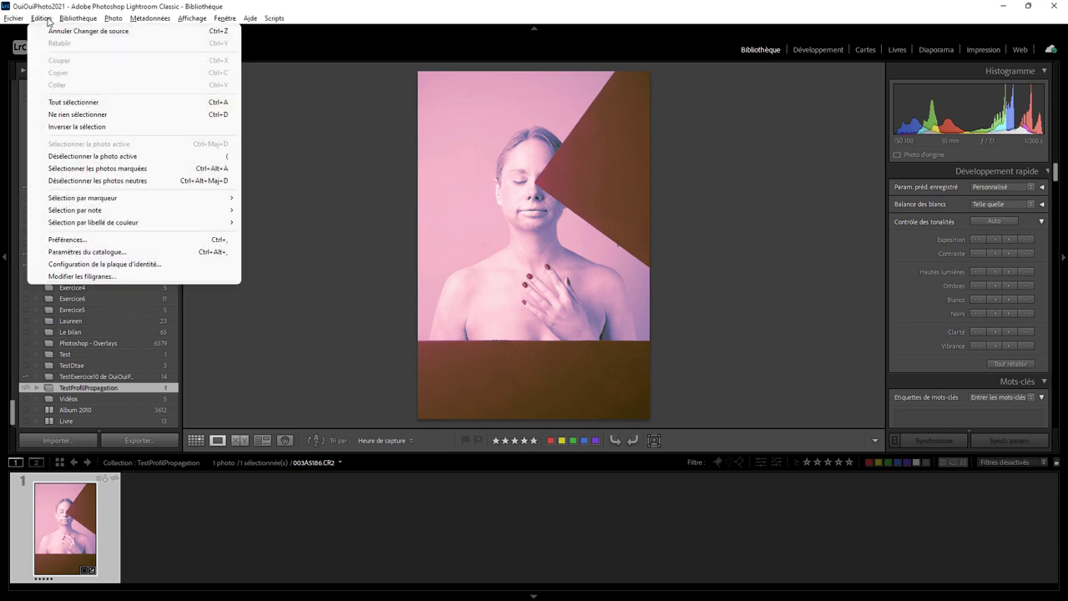
click(106, 242)
click(476, 364)
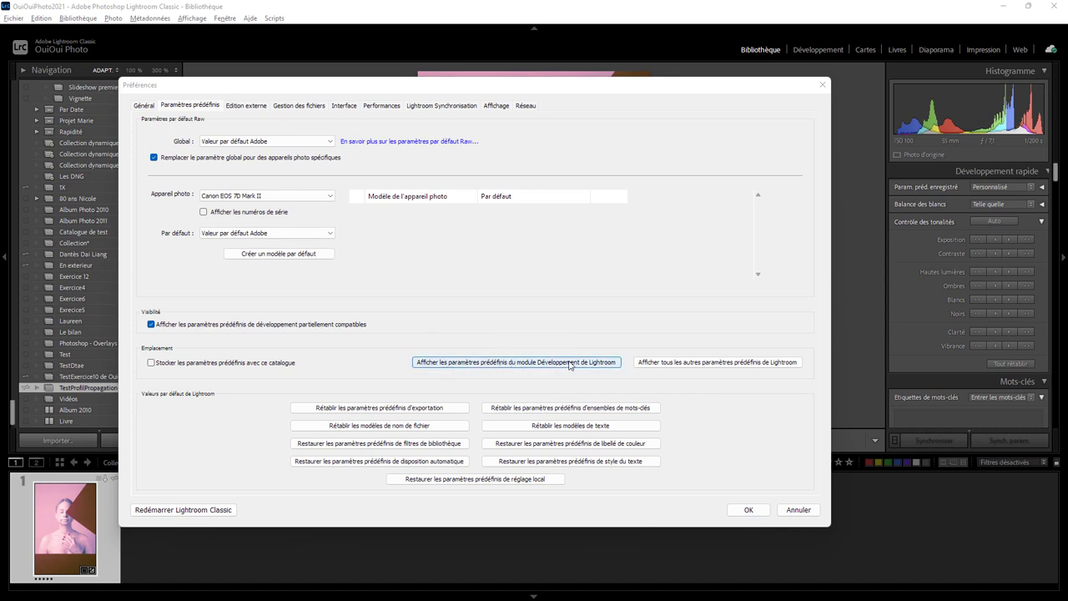
Step: Find TestProfilPropagation.xmp in the CameraRaw Settings folder and copy the folder's full path
click(569, 363)
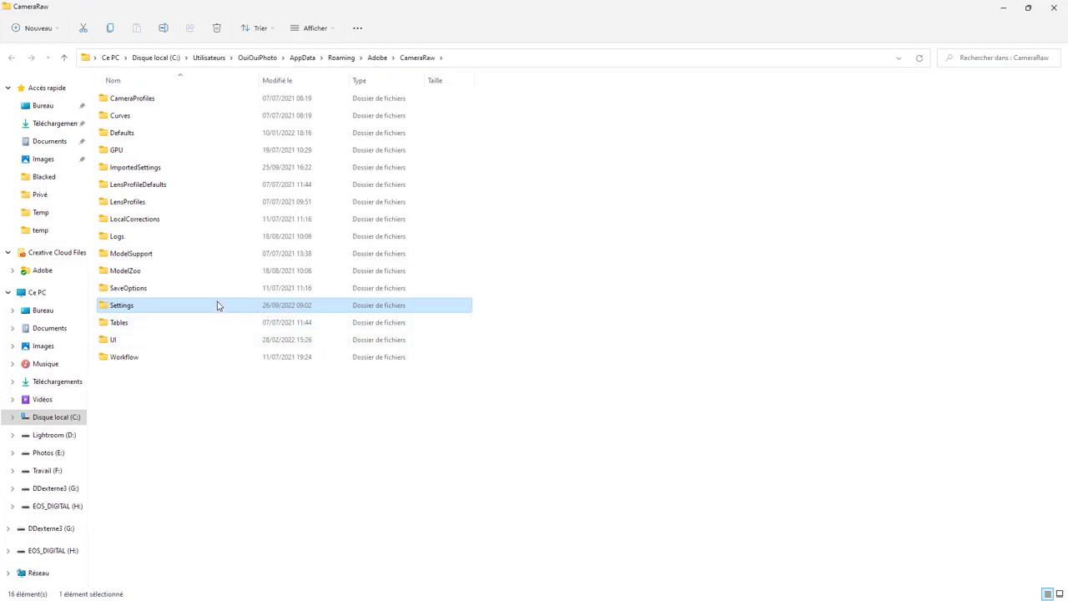
double_click(219, 306)
scroll(167, 229, down, 5)
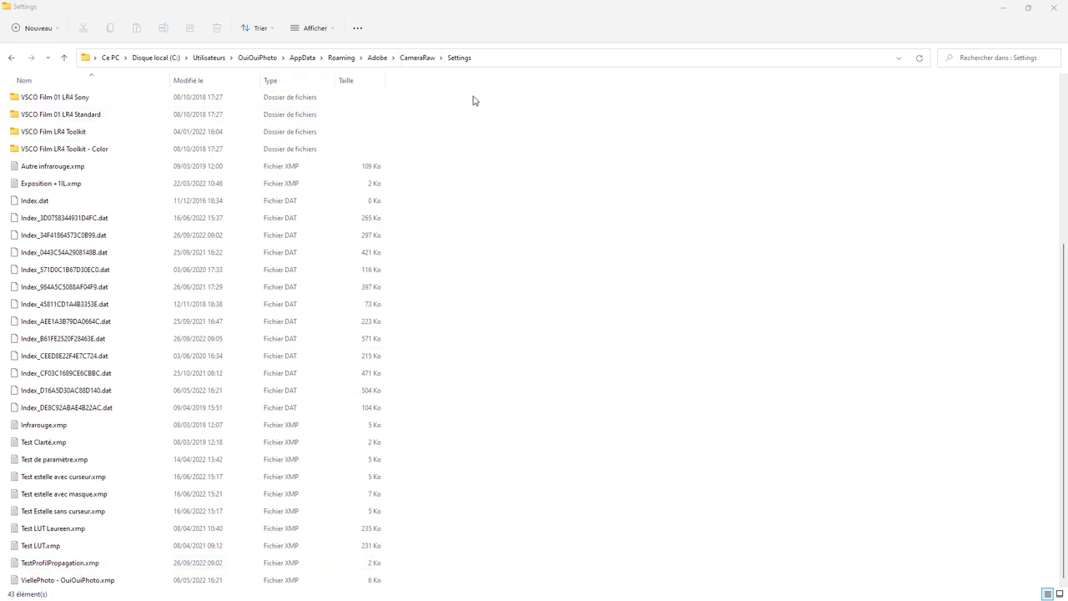
click(482, 57)
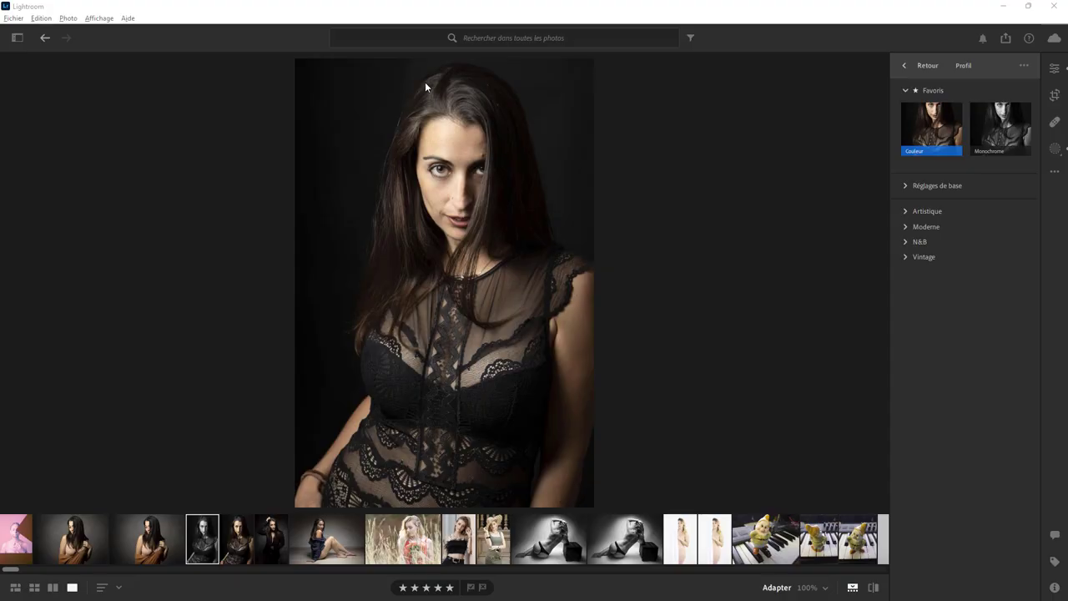
Step: Point the Importer des profils et des paramètres prédéfinis dialog at the pasted CameraRaw Settings path
click(13, 19)
click(53, 63)
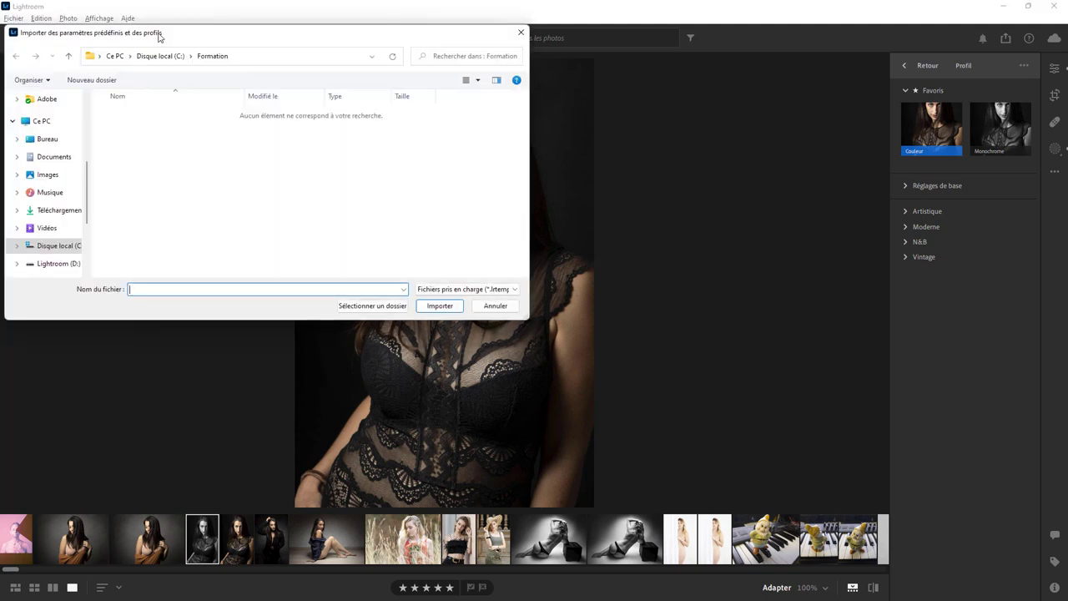
click(253, 55)
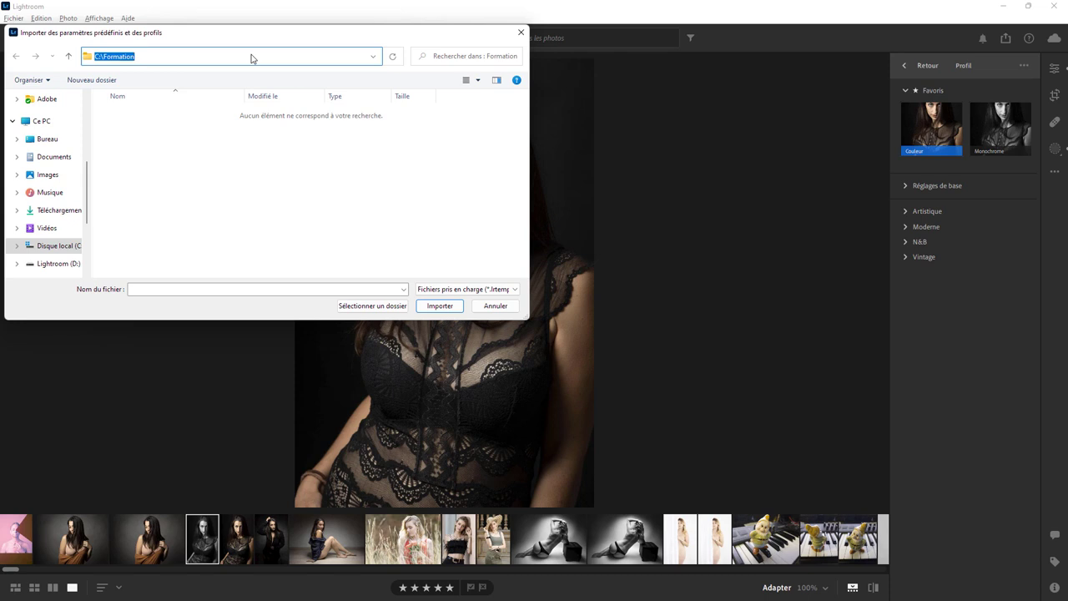
text(C:\Users\OuiOuiPhoto\AppData\Roaming\Adobe\CameraRaw\Settings)
key(Return)
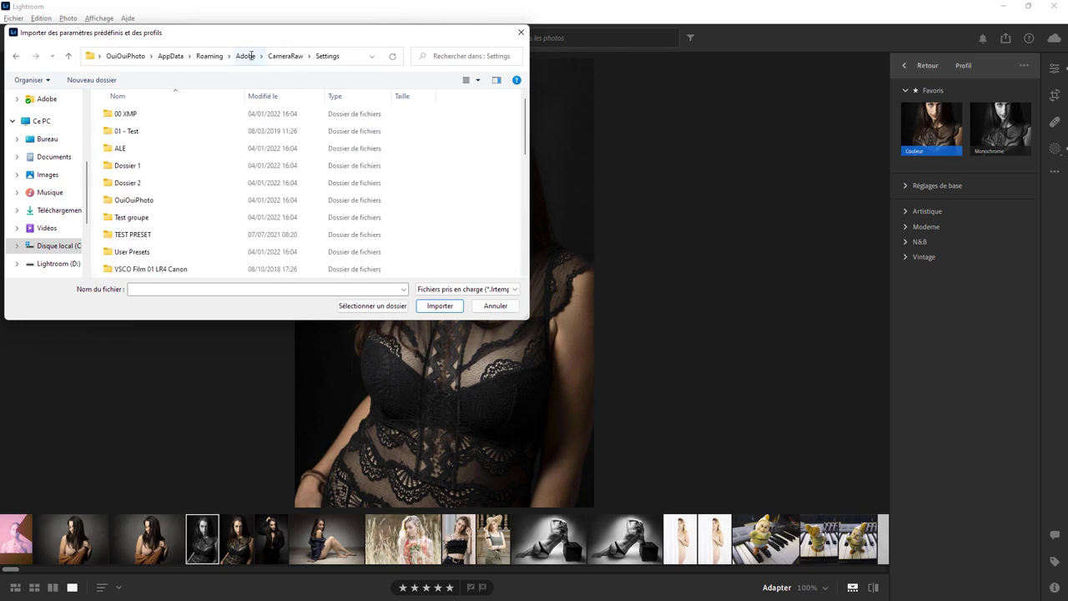
Step: Import TestProfilPropagation.xmp and expand the new Profils d'utilisateur category
scroll(167, 142, down, 5)
scroll(190, 144, down, 3)
click(184, 254)
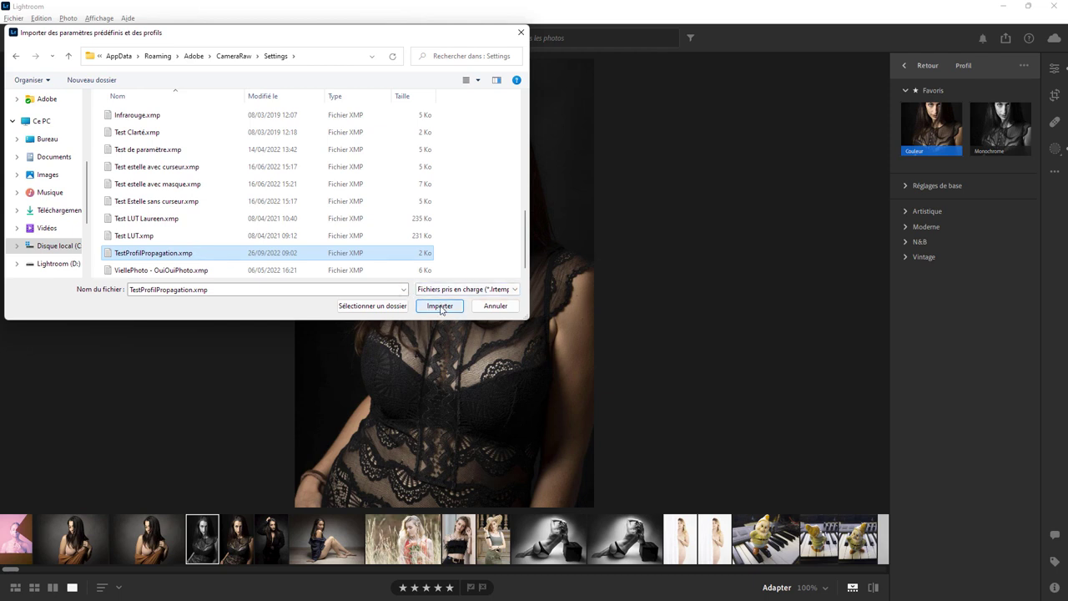
click(439, 306)
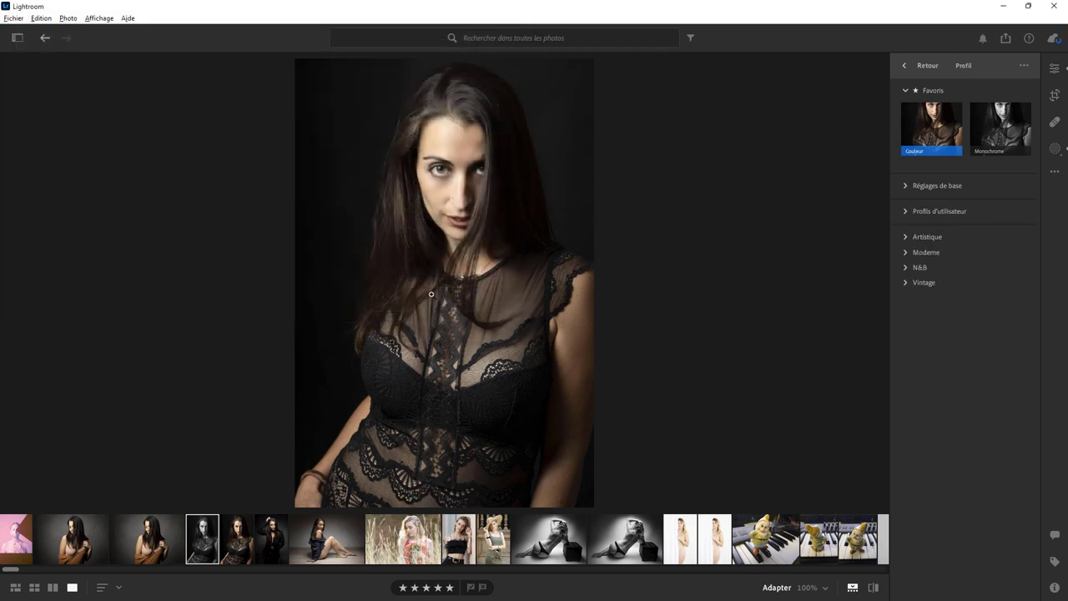
click(907, 214)
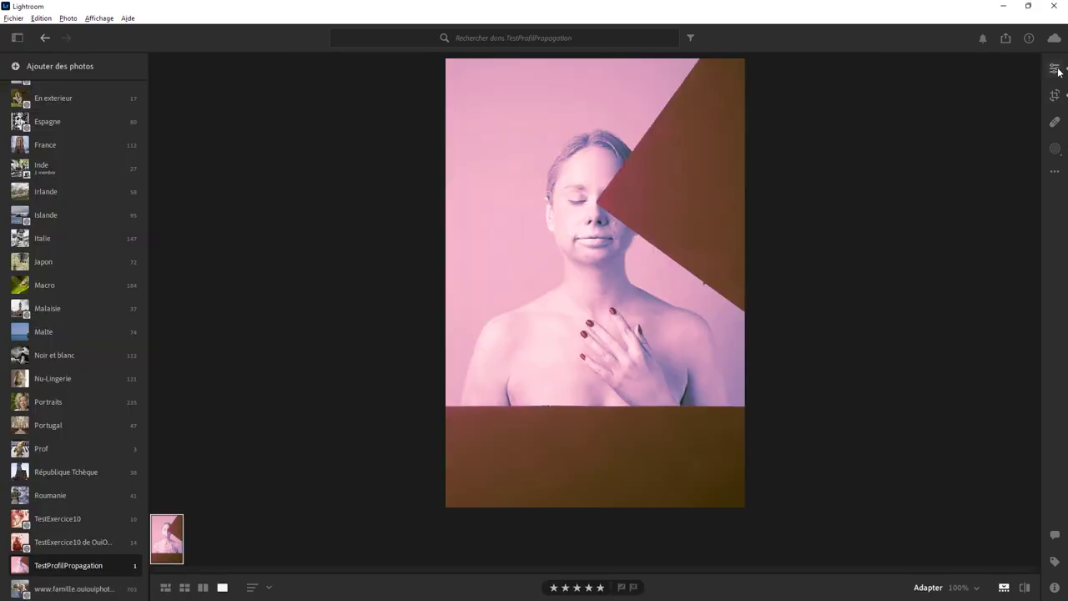
Step: From the pink photo's Profil dropdown, choose Parcourir tous les profils
click(1055, 70)
click(972, 114)
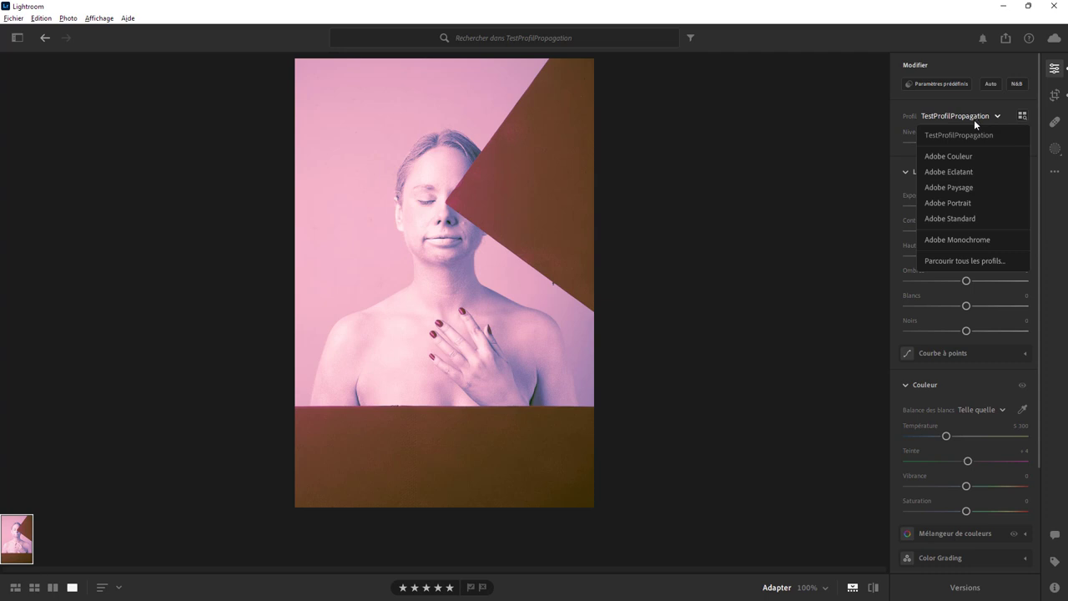
click(1022, 115)
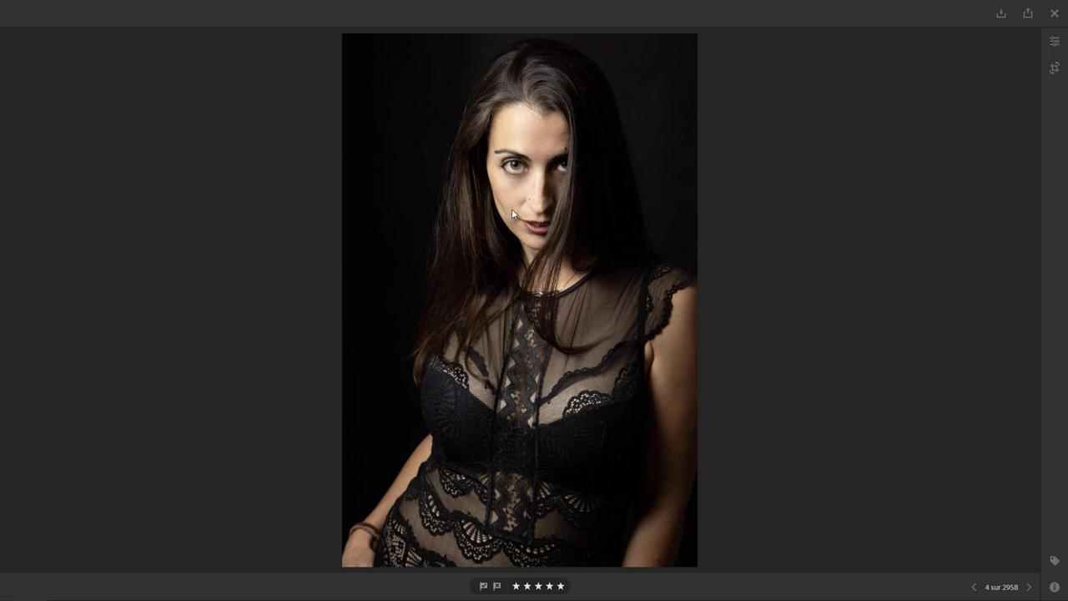
Step: Open the dark portrait's profile browser and expand Profils d'utilisateur to show TestProfilPropagation
click(1053, 40)
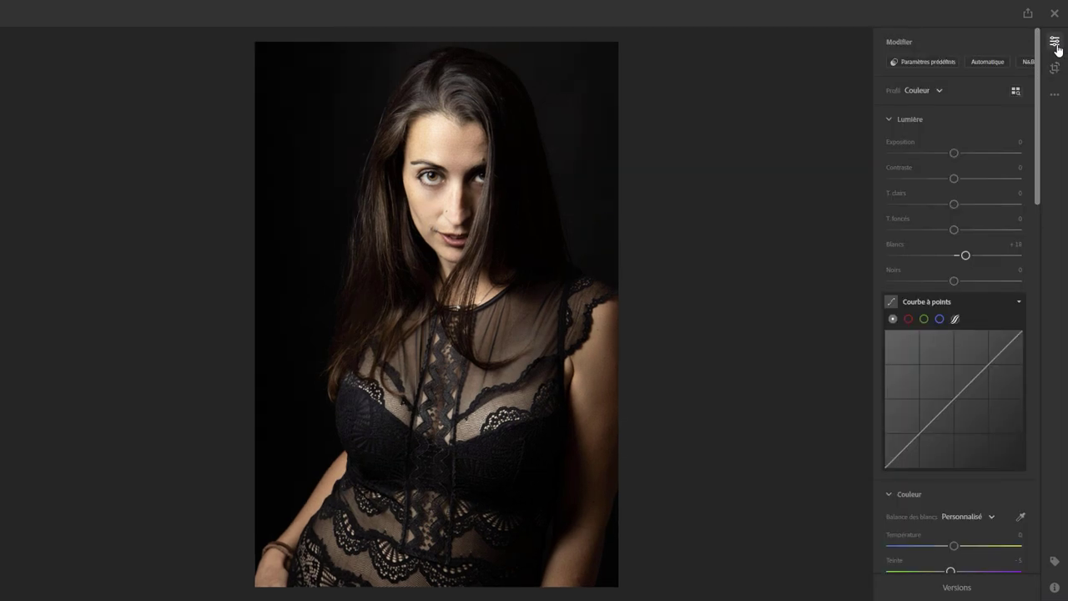
click(1017, 91)
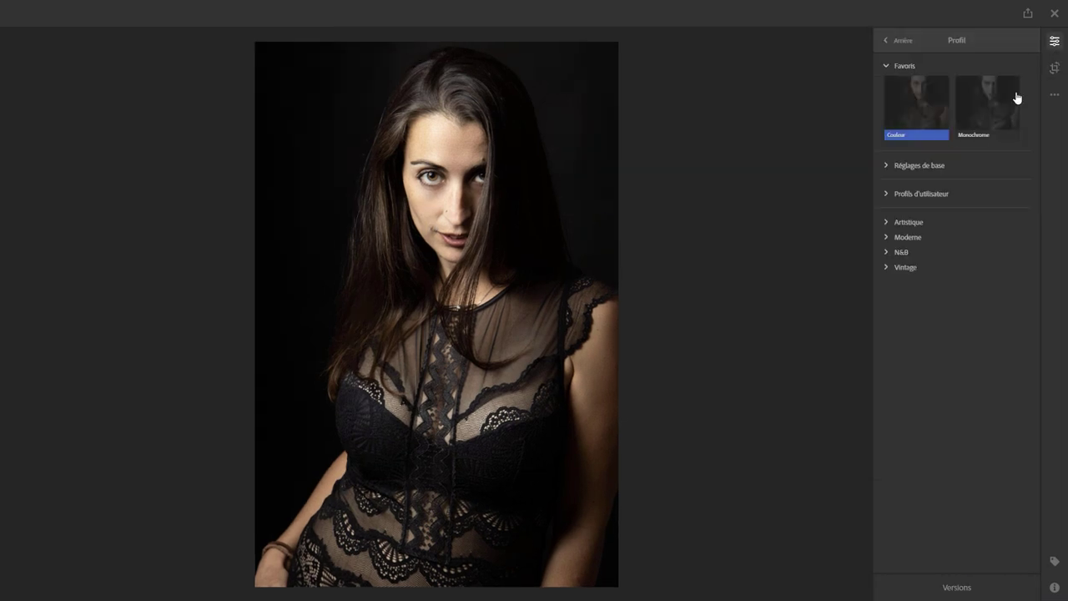
click(891, 195)
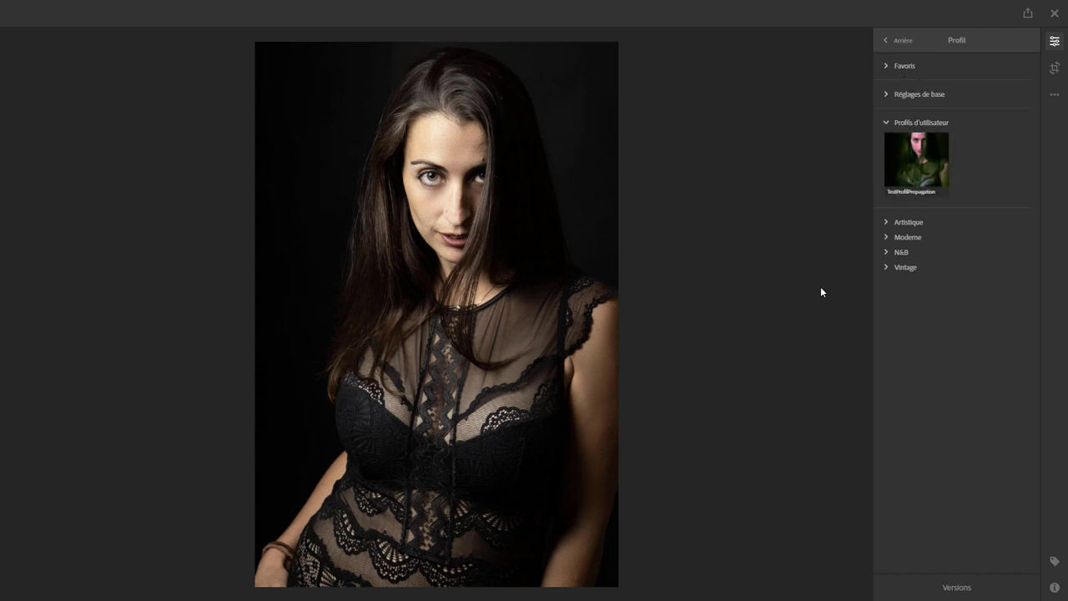